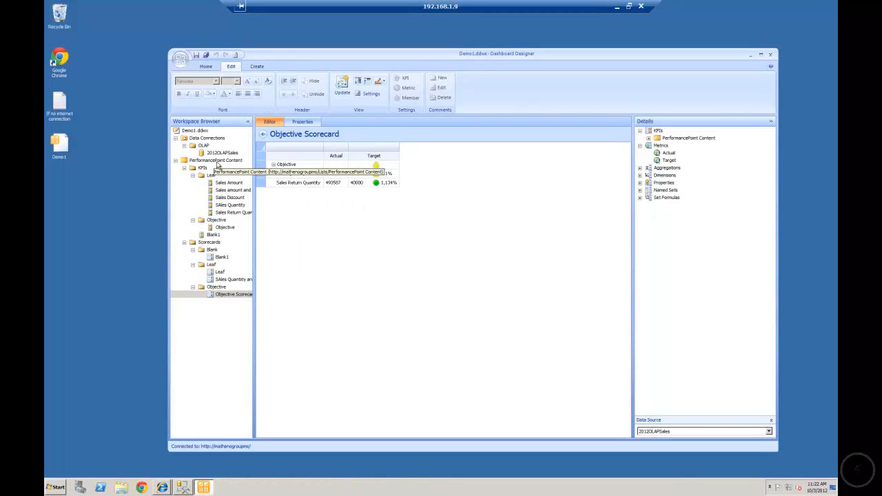
# Create an Analytic Chart report in PerformancePoint Content using the 2012OLAPSales data source.
pyautogui.click(217, 161)
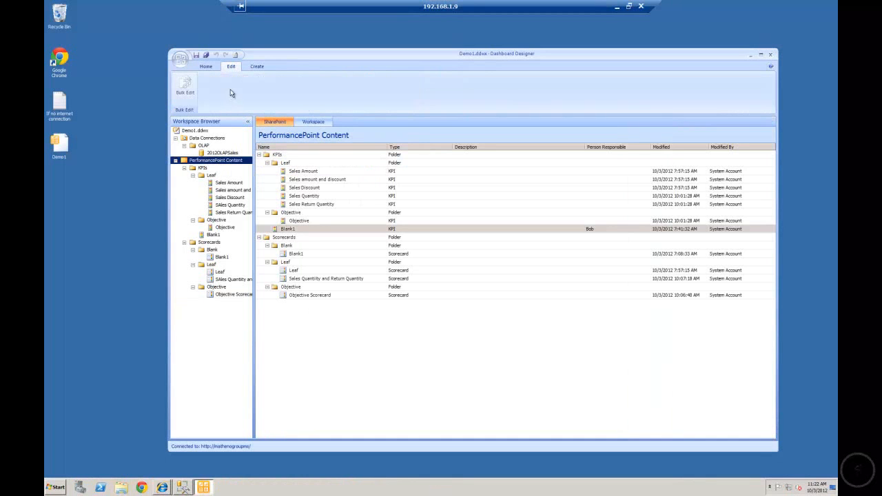
pyautogui.click(259, 68)
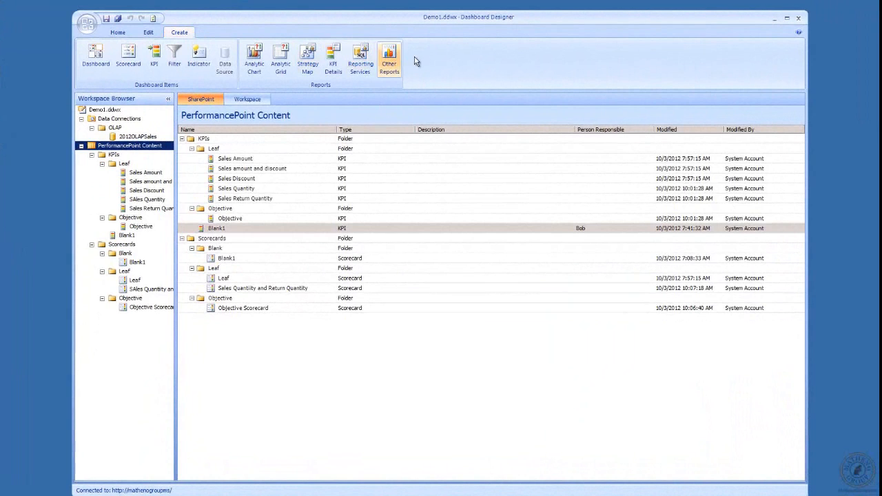
pyautogui.click(252, 57)
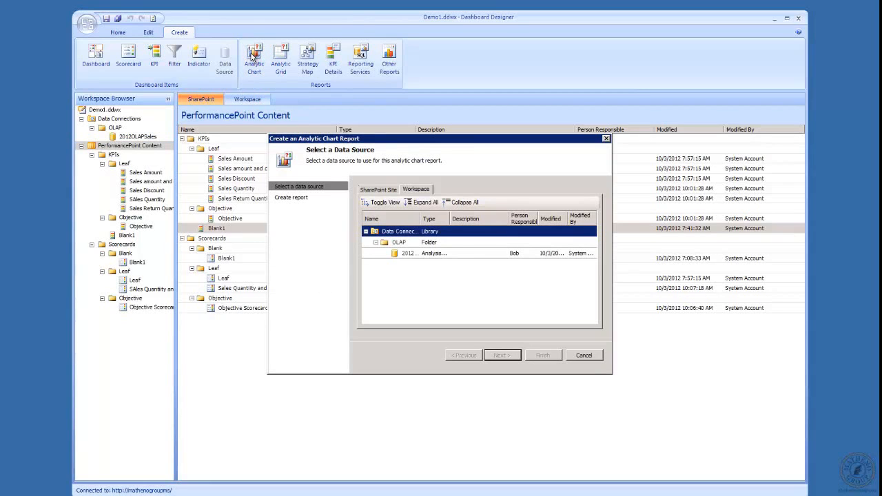
pyautogui.click(396, 256)
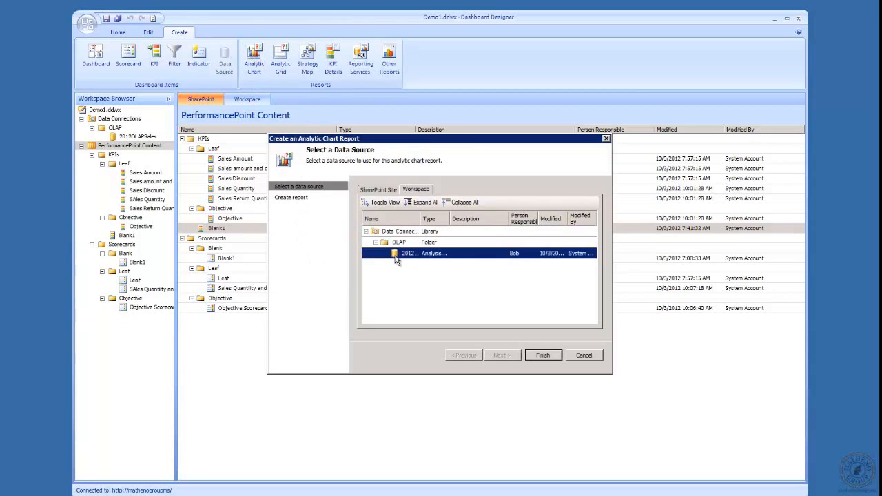
pyautogui.click(547, 355)
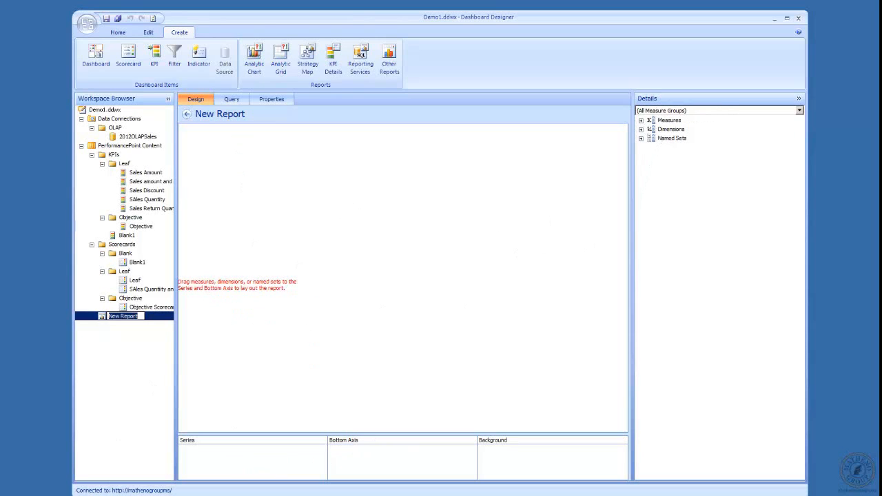
# Check the Operation cube in SQL Server Management Studio, and add the Sales Amount measure to the new report's Series.
pyautogui.click(127, 495)
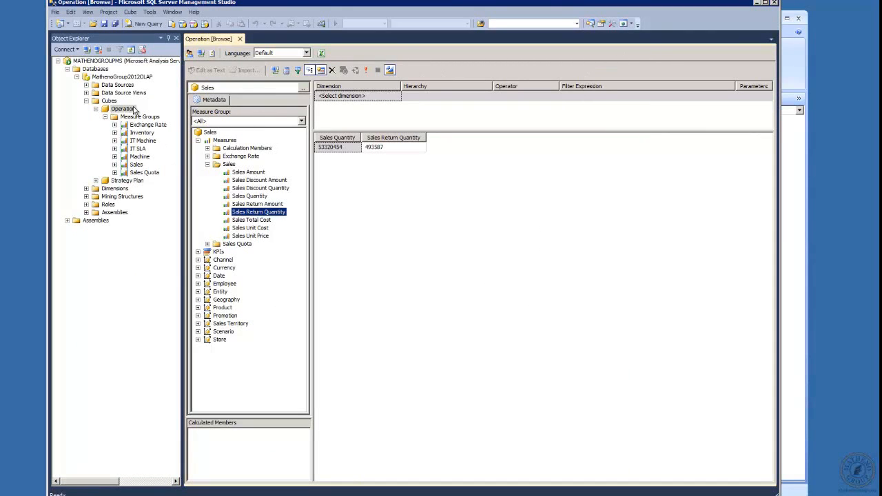
pyautogui.click(756, 4)
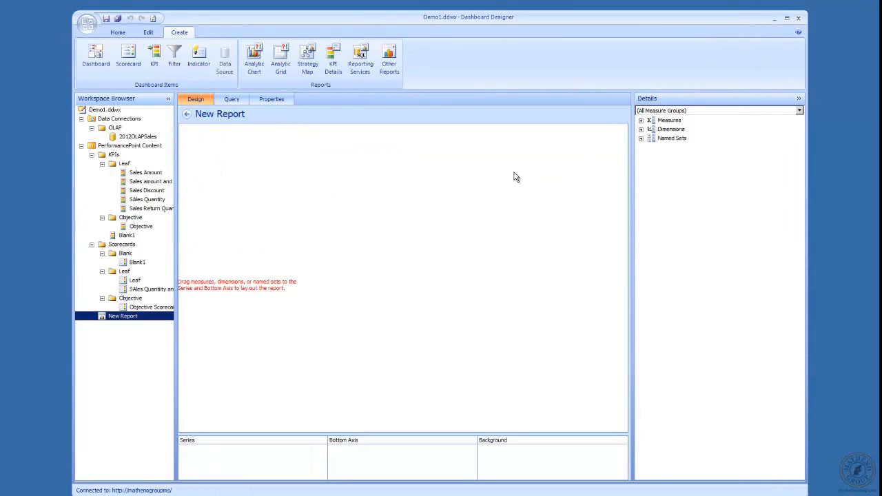
pyautogui.click(641, 120)
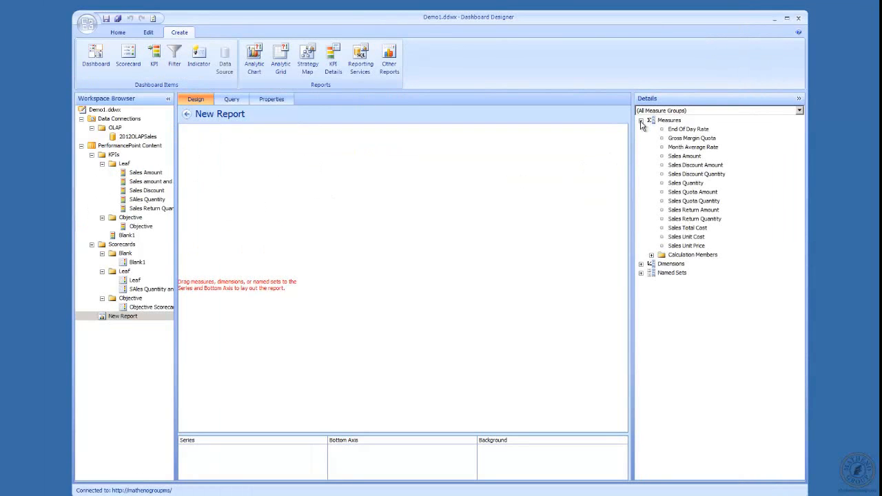
pyautogui.click(675, 156)
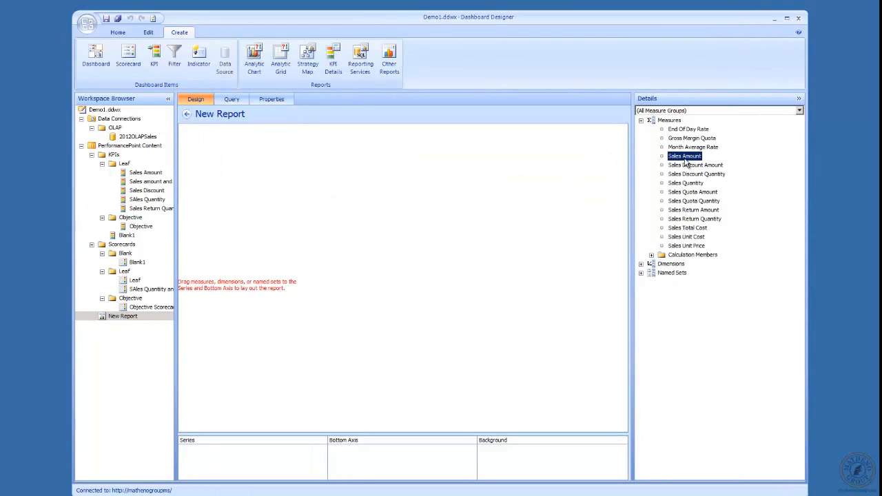
pyautogui.rightClick(684, 160)
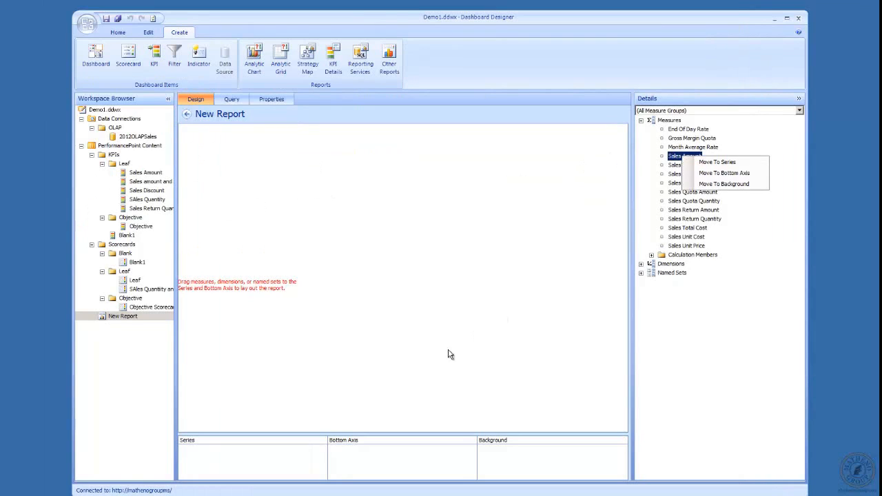
pyautogui.click(708, 164)
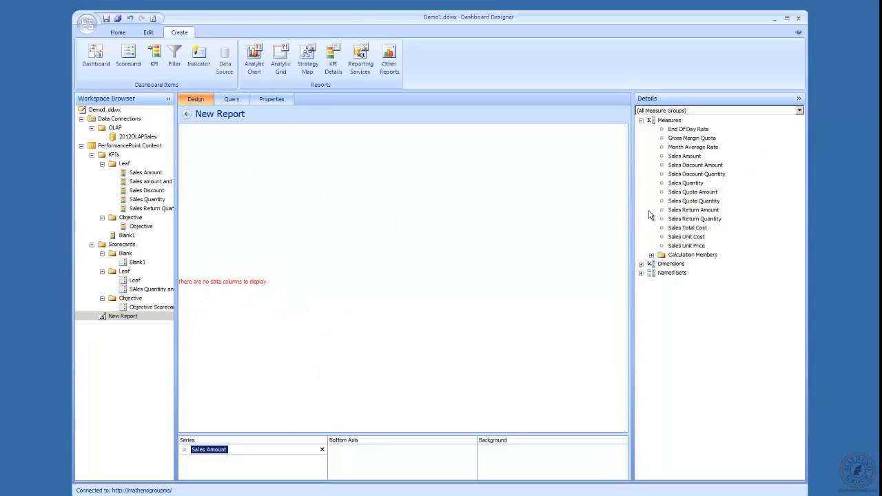
# Place the Product dimension's Brand Name attribute on the chart's bottom axis.
pyautogui.click(641, 121)
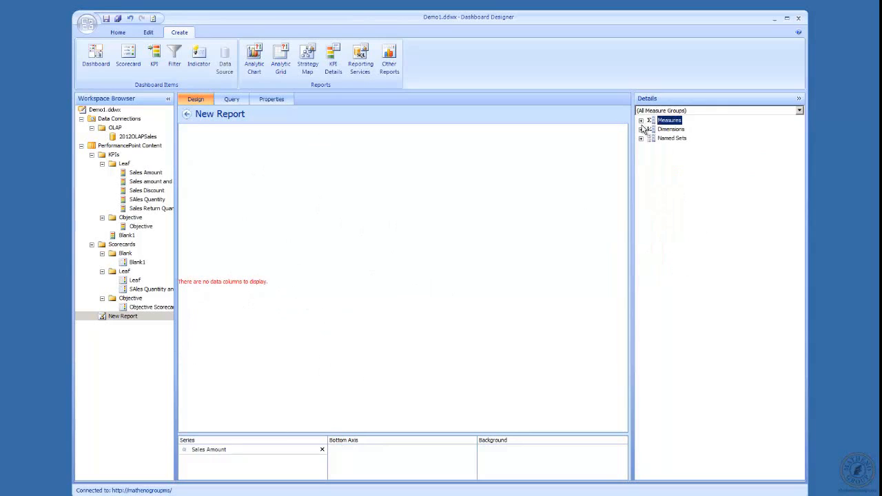
pyautogui.click(641, 130)
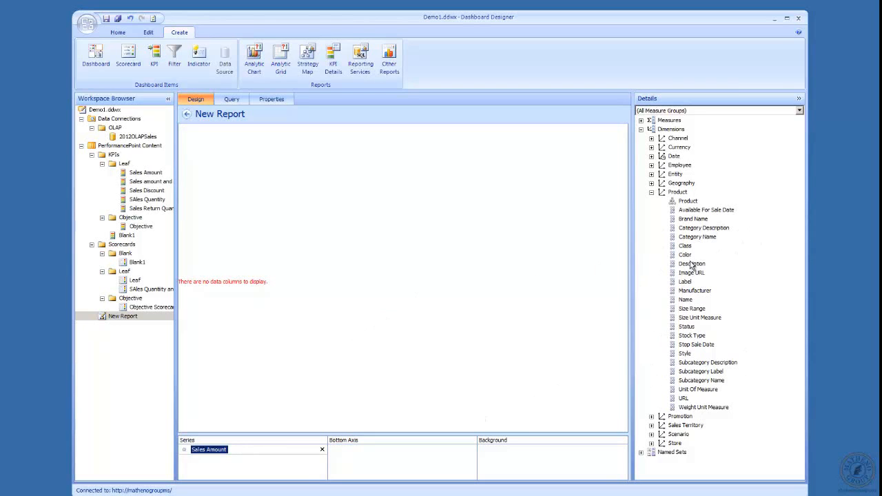
pyautogui.click(692, 220)
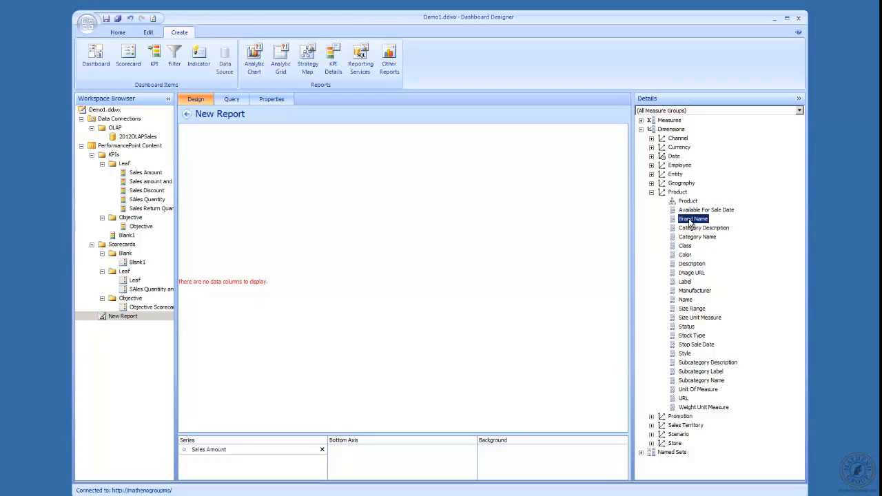
pyautogui.rightClick(690, 222)
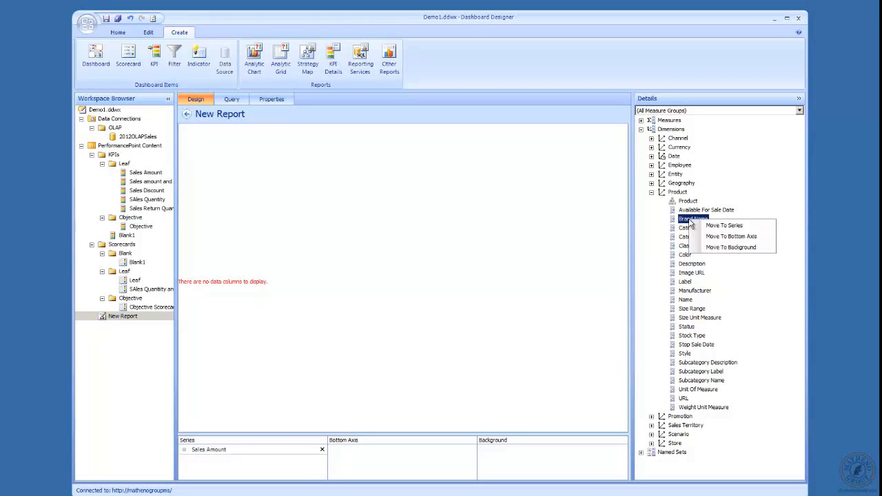
pyautogui.click(727, 237)
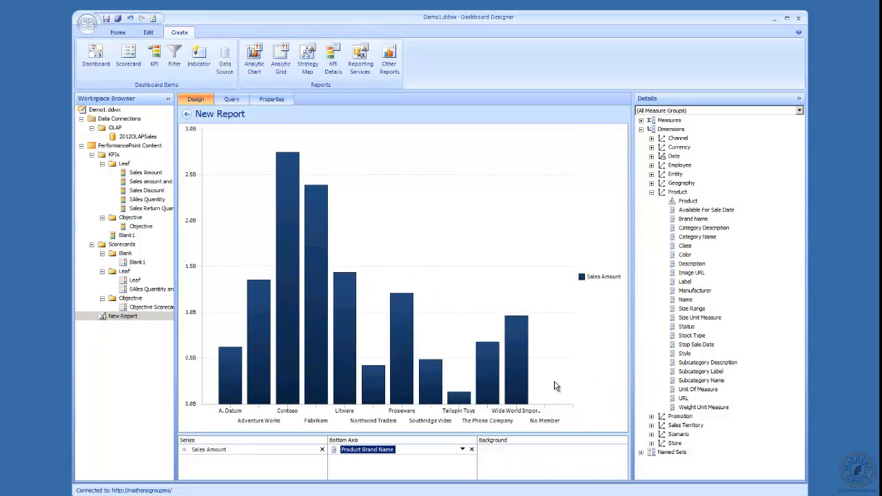
# Replace Product Brand Name on the bottom axis with the Product hierarchy.
pyautogui.click(472, 449)
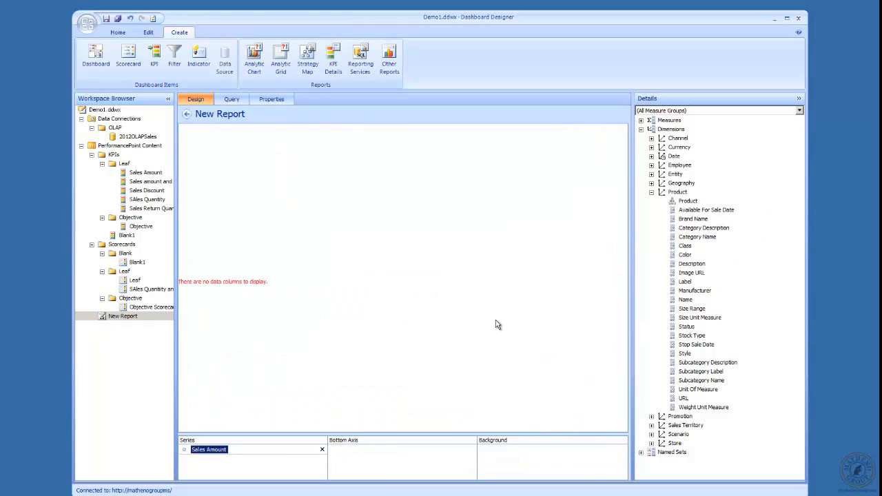
pyautogui.rightClick(674, 203)
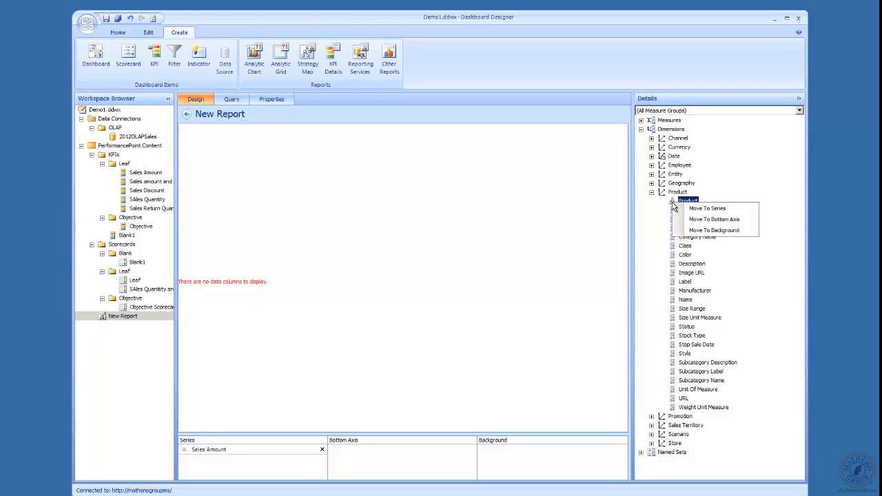
pyautogui.click(700, 219)
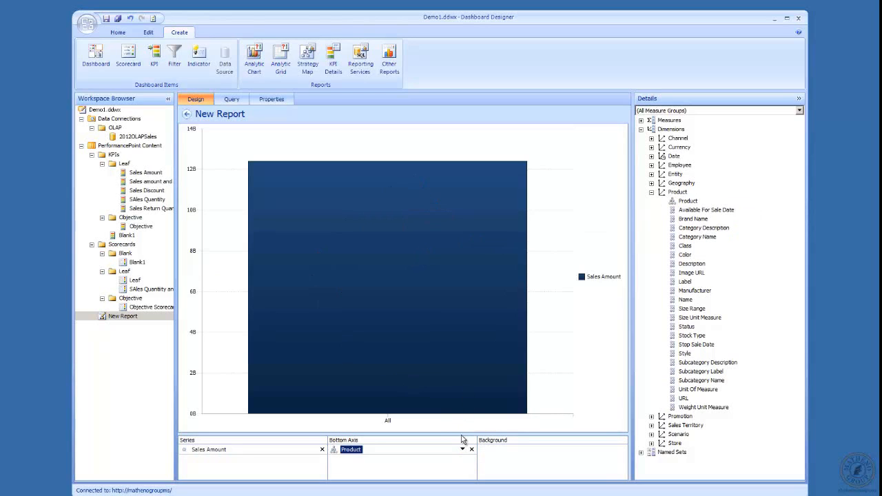
# Limit the bottom-axis Product members to Audio, TV and Video, Cameras and camcorders, and Home Appliances, excluding Default Member (All).
pyautogui.moveTo(454, 373); pyautogui.dragTo(455, 377)
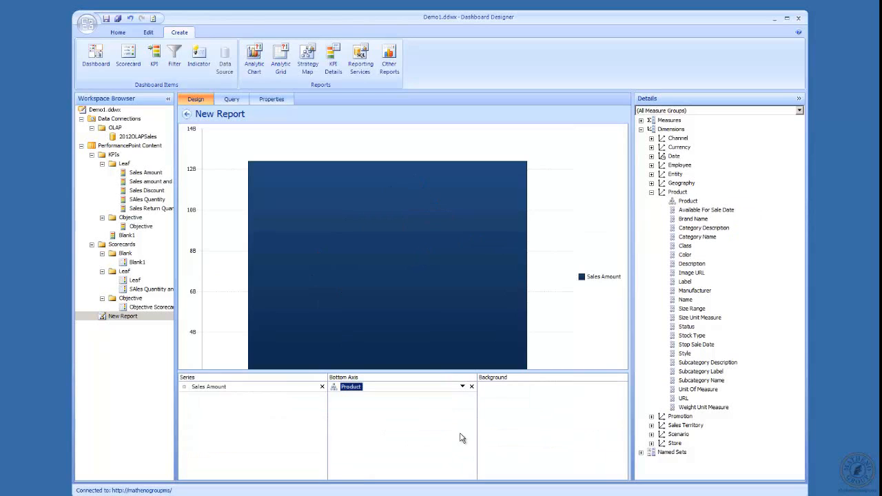
pyautogui.click(463, 388)
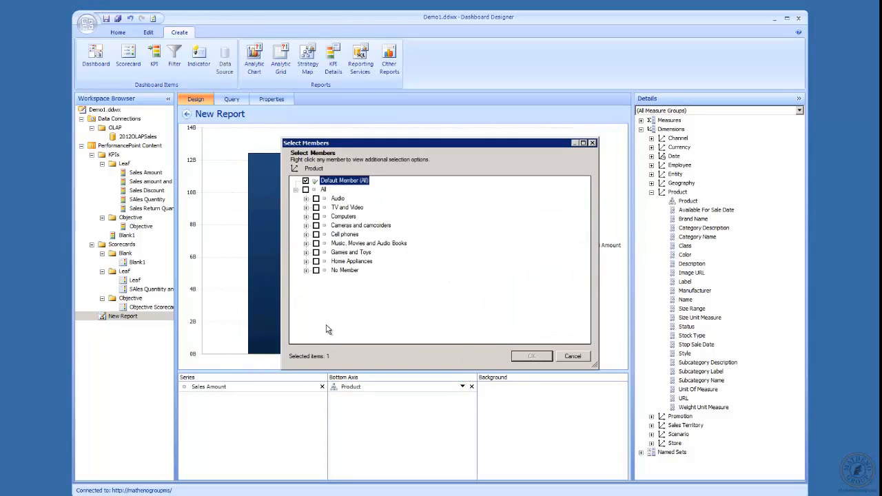
pyautogui.click(305, 181)
pyautogui.click(316, 207)
pyautogui.click(306, 207)
pyautogui.click(317, 216)
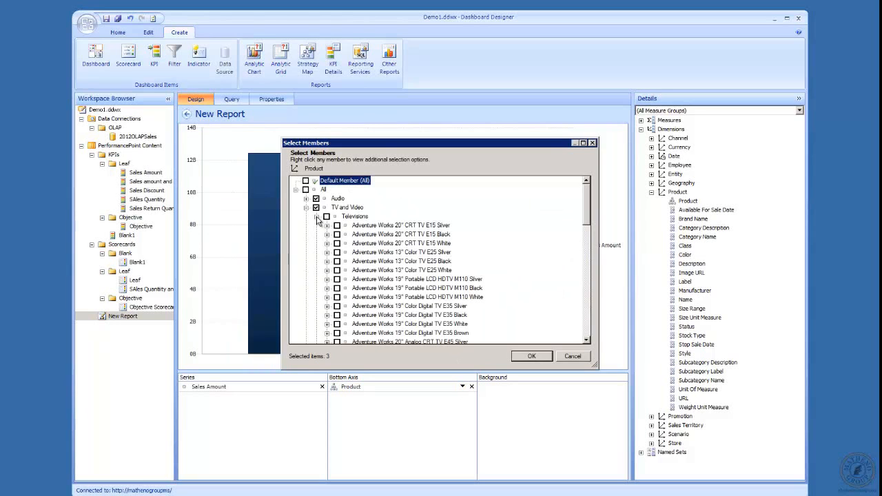
pyautogui.click(317, 216)
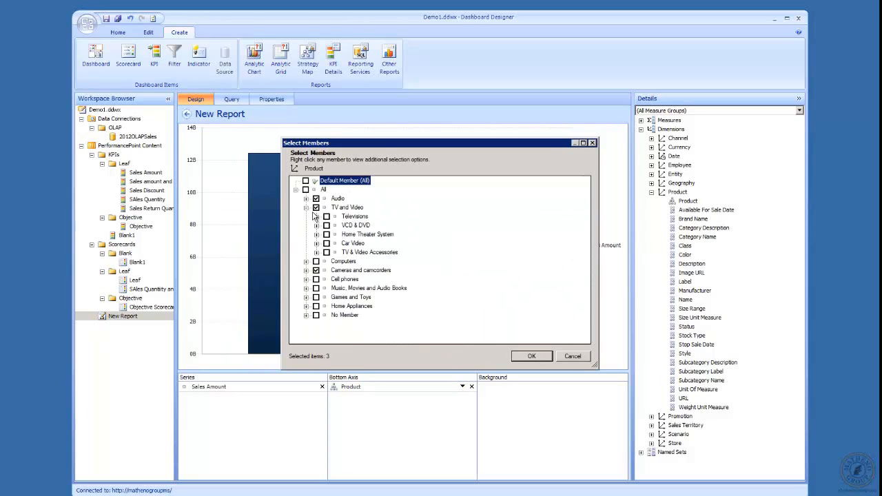
pyautogui.click(306, 208)
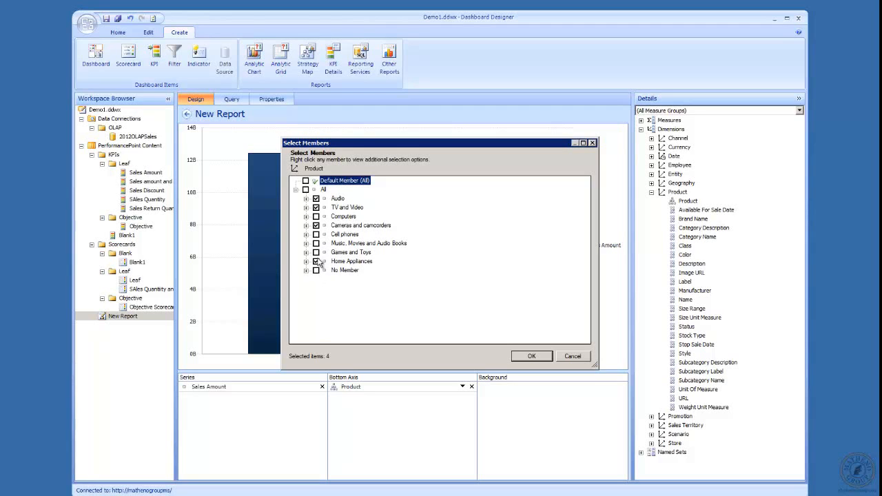
pyautogui.click(545, 355)
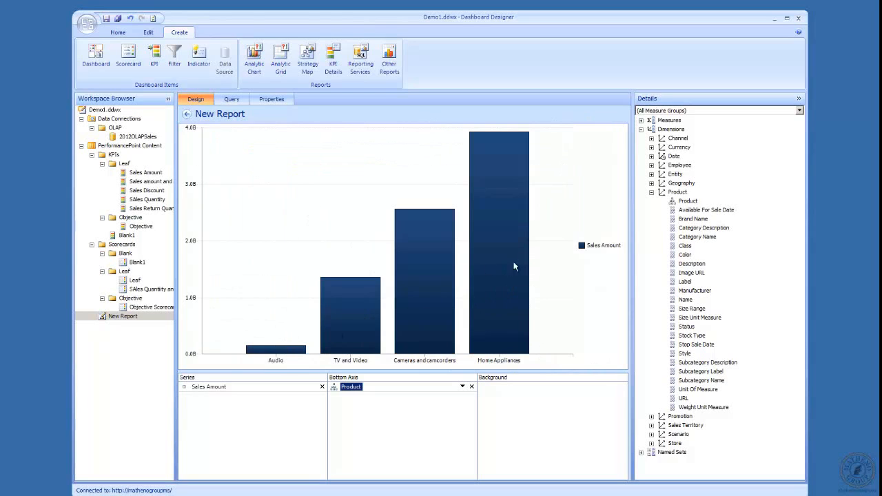
# Check which Product members are selected for the chart's bottom axis.
pyautogui.click(270, 101)
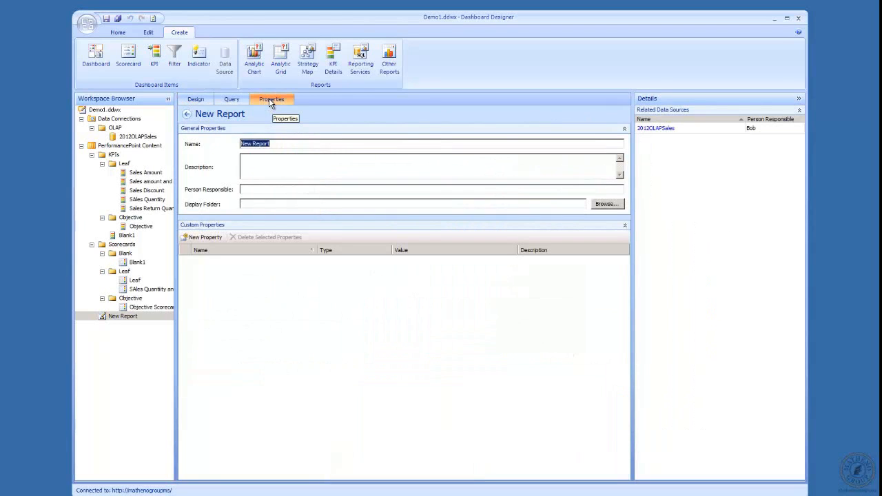
pyautogui.click(210, 103)
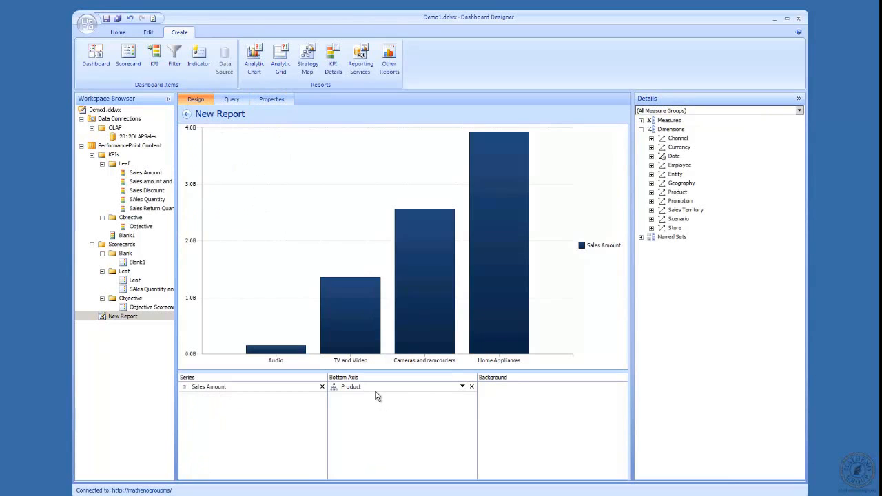
pyautogui.click(461, 388)
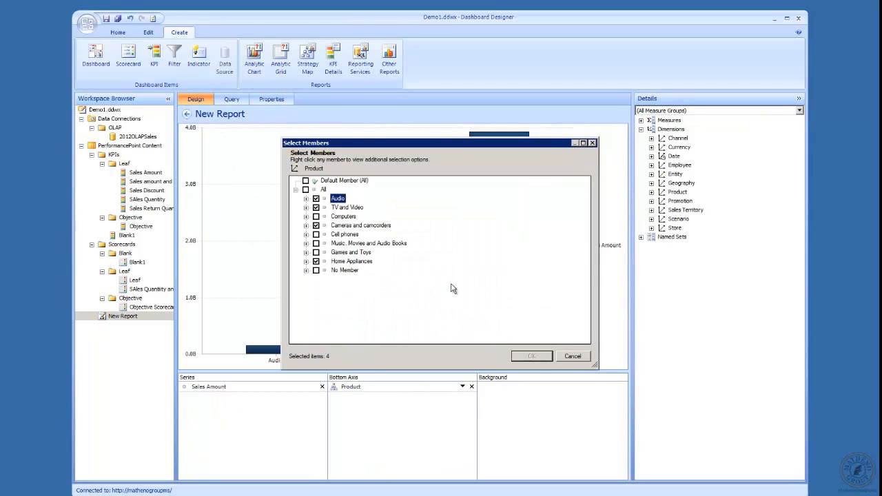
pyautogui.click(587, 359)
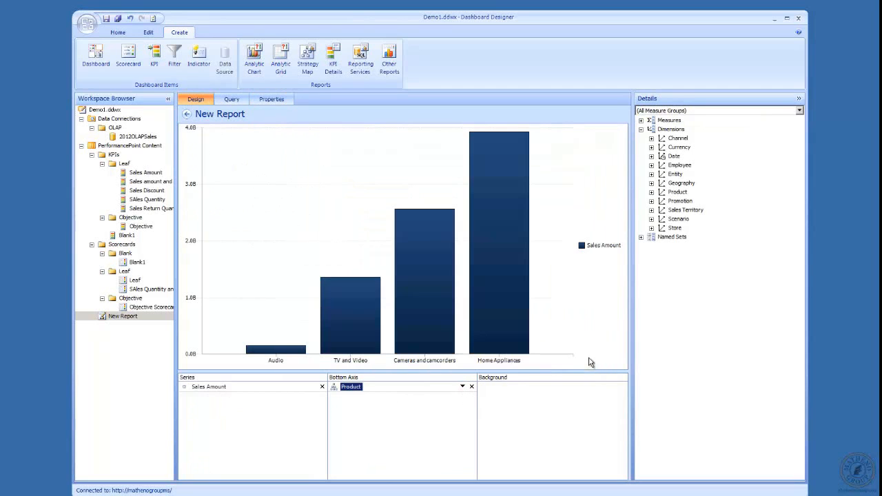
# Name the report "Sales amount by Product subsets" and assign it to a new display folder named Charts.
pyautogui.click(271, 101)
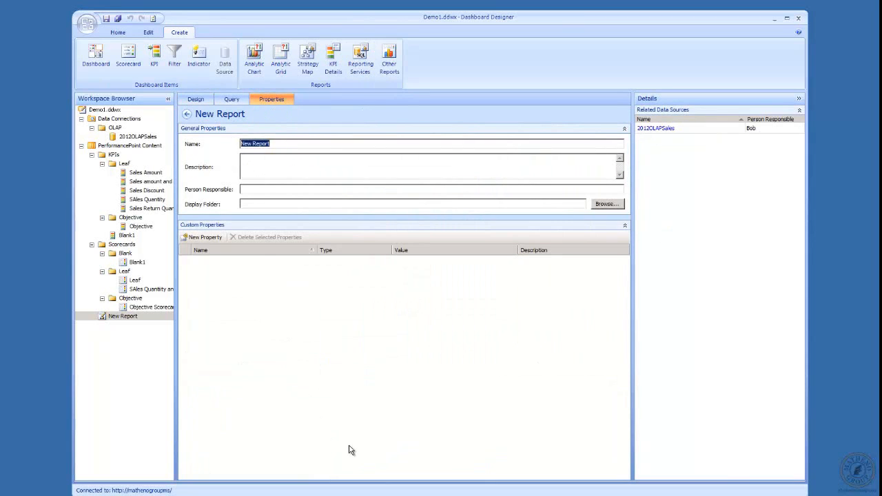
pyautogui.write('Sales amount by Product subsets')
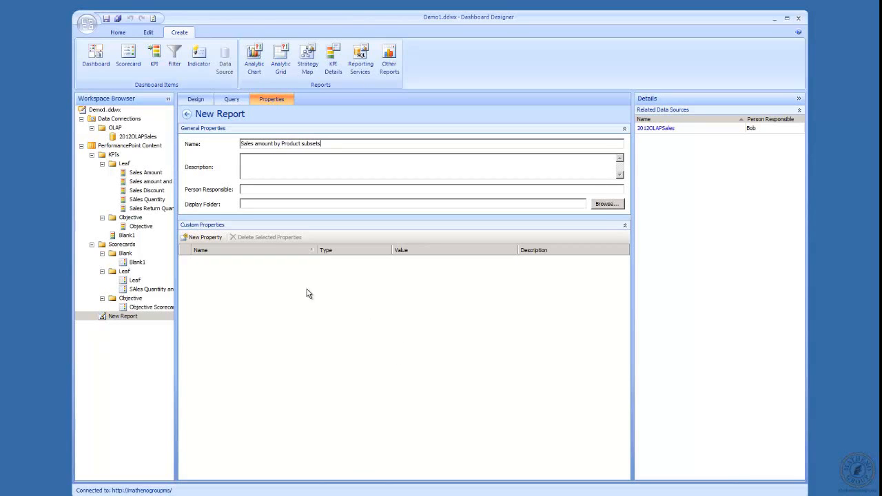
pyautogui.click(613, 205)
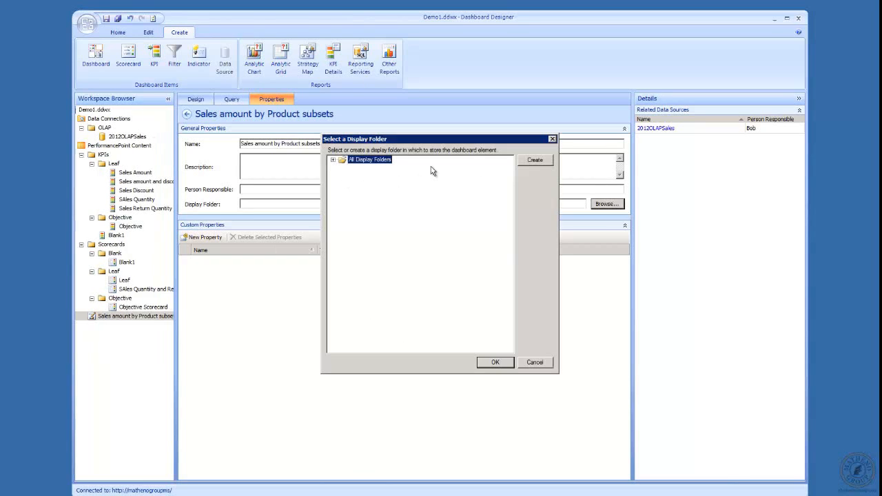
pyautogui.click(537, 163)
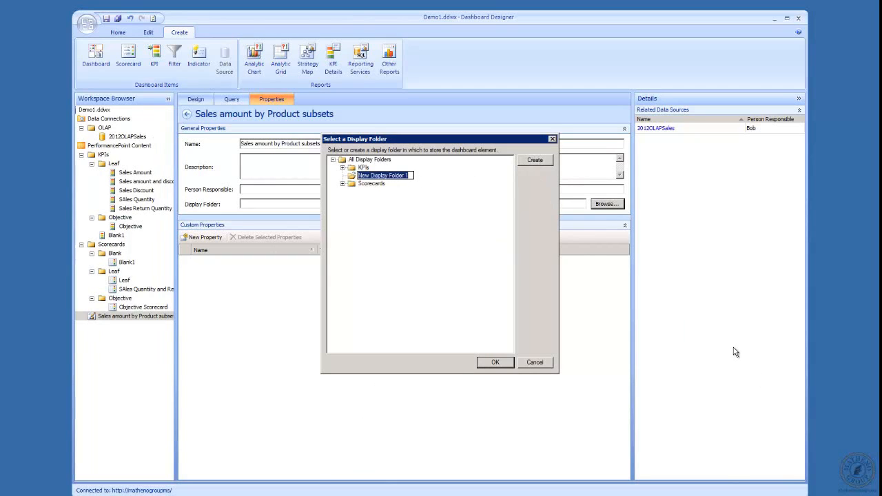
pyautogui.write('Charts')
pyautogui.press('Return')
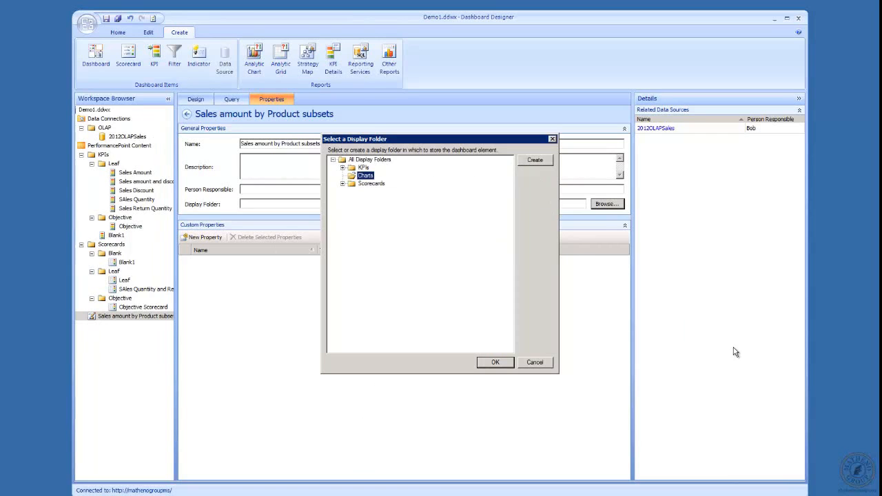
pyautogui.click(497, 365)
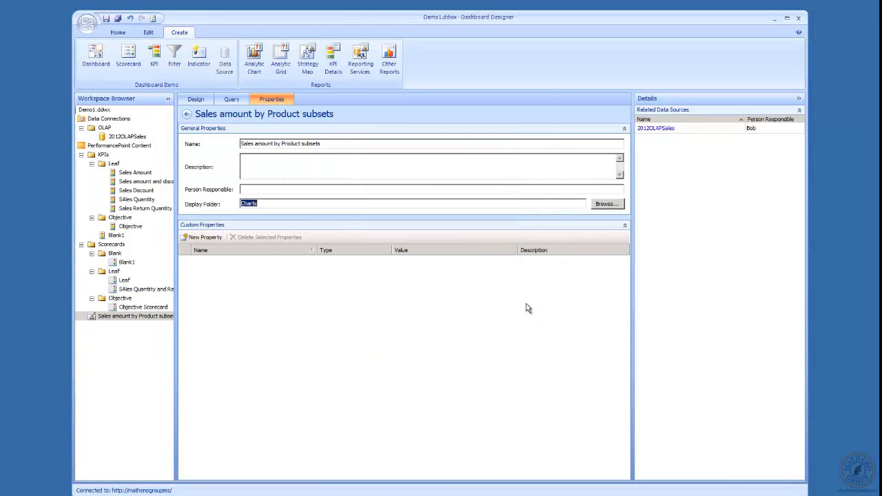
pyautogui.click(127, 308)
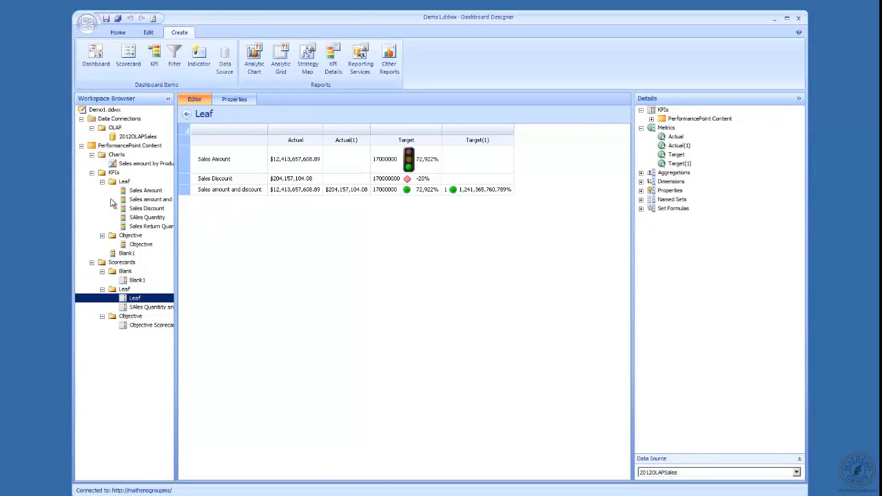
pyautogui.click(124, 156)
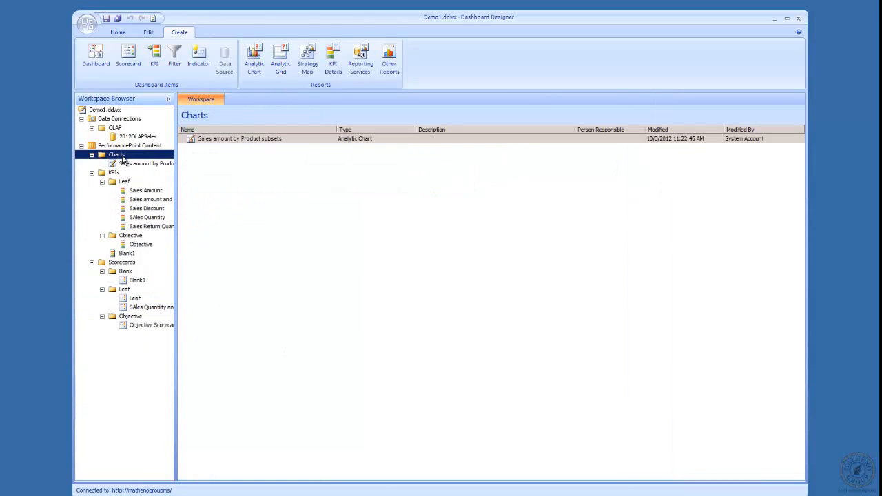
pyautogui.rightClick(124, 158)
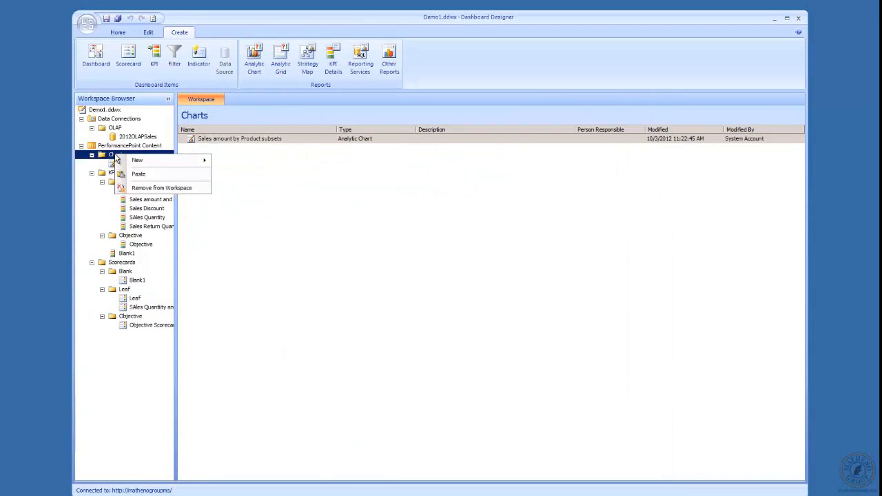
pyautogui.moveTo(182, 164)
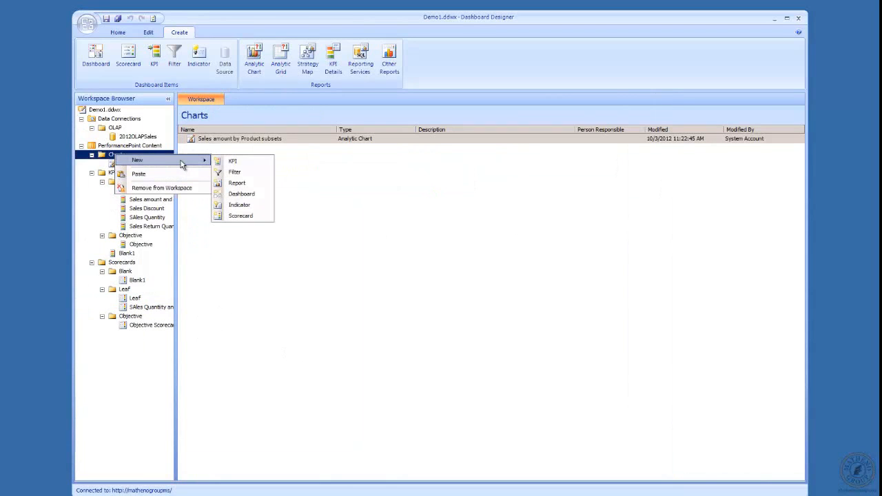
pyautogui.click(424, 297)
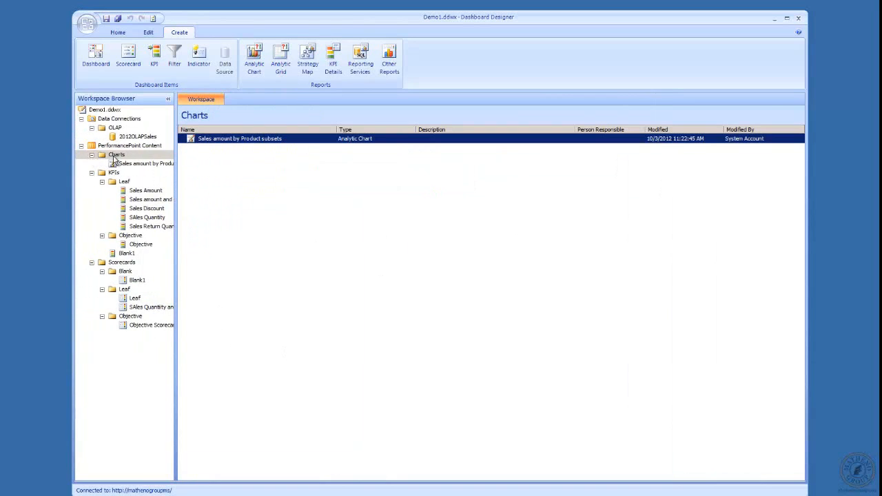
# Create an analytic grid report in the Charts folder using the 2012OLAPSales data source.
pyautogui.click(114, 156)
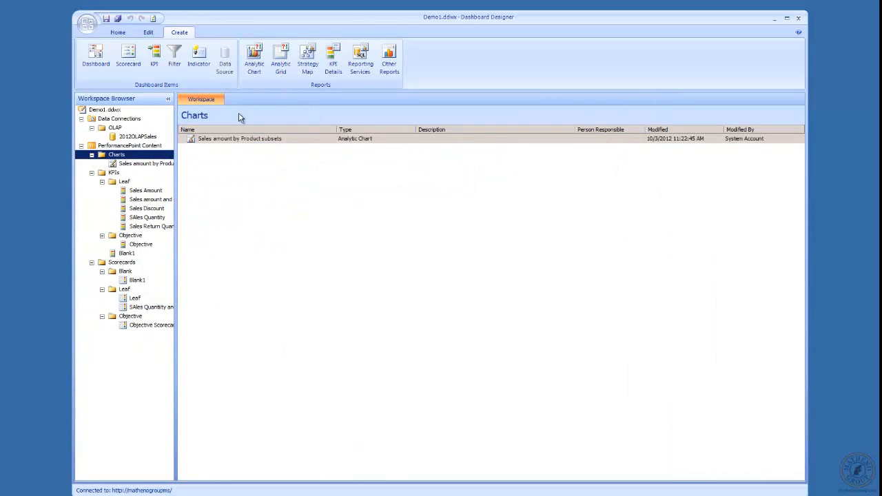
pyautogui.click(287, 58)
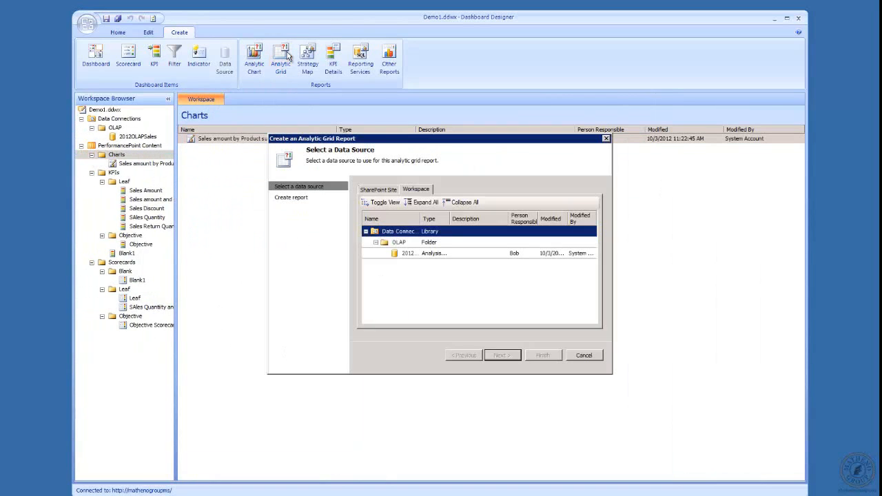
pyautogui.doubleClick(398, 253)
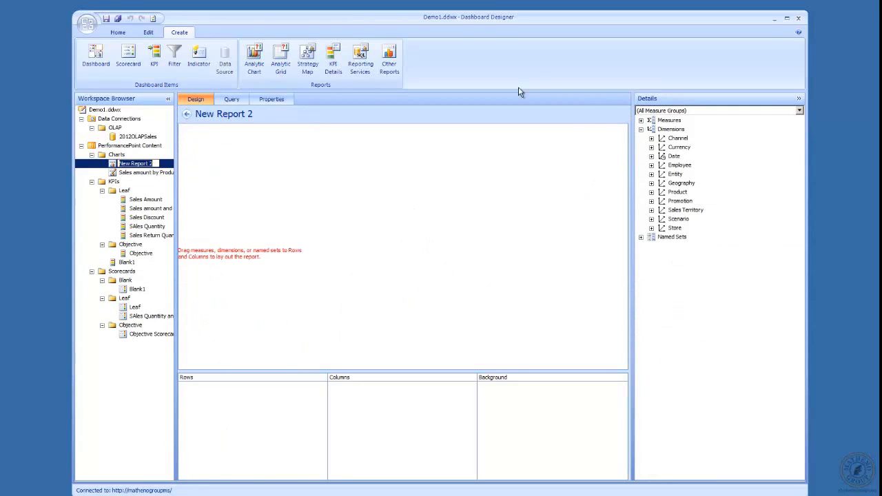
# Add the Sales Amount measure to the grid's rows.
pyautogui.click(642, 121)
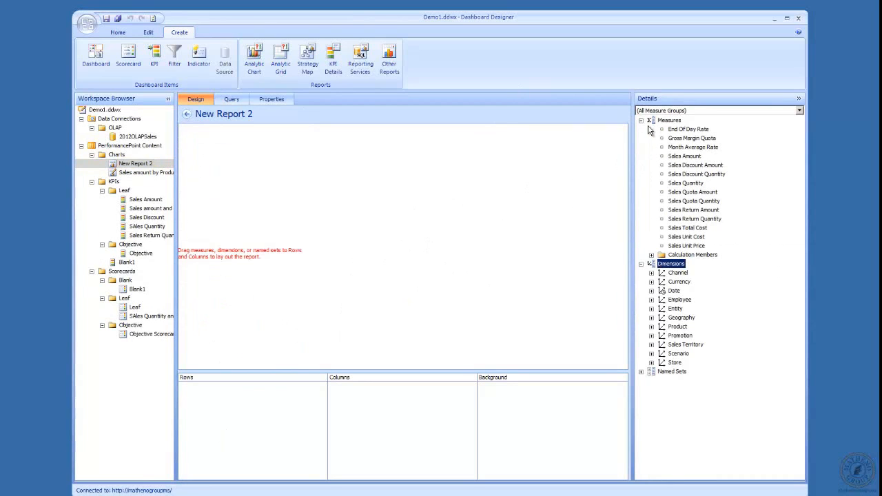
pyautogui.click(689, 157)
pyautogui.rightClick(697, 158)
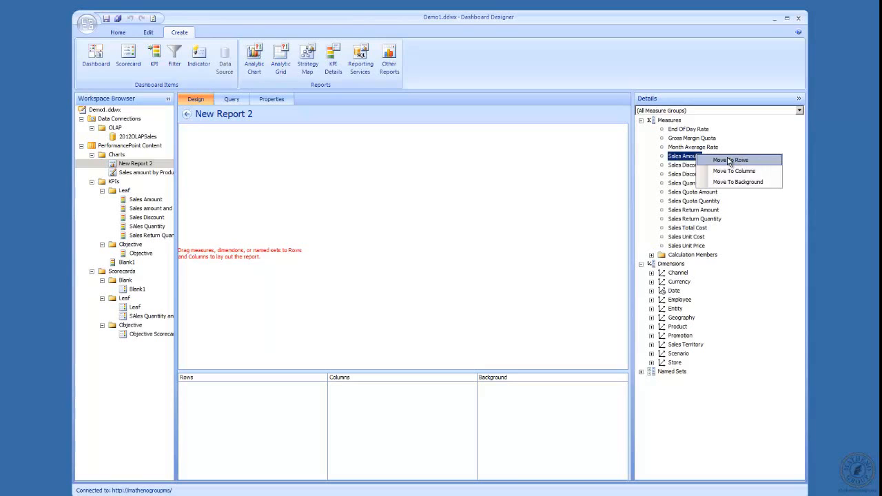
pyautogui.click(729, 161)
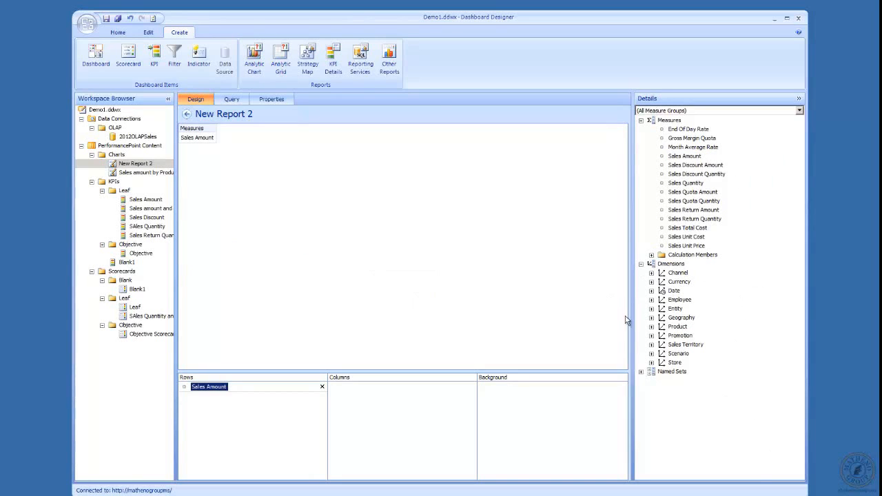
# Try Brand Name from the Product dimension on the grid's columns, and remove it again.
pyautogui.click(652, 327)
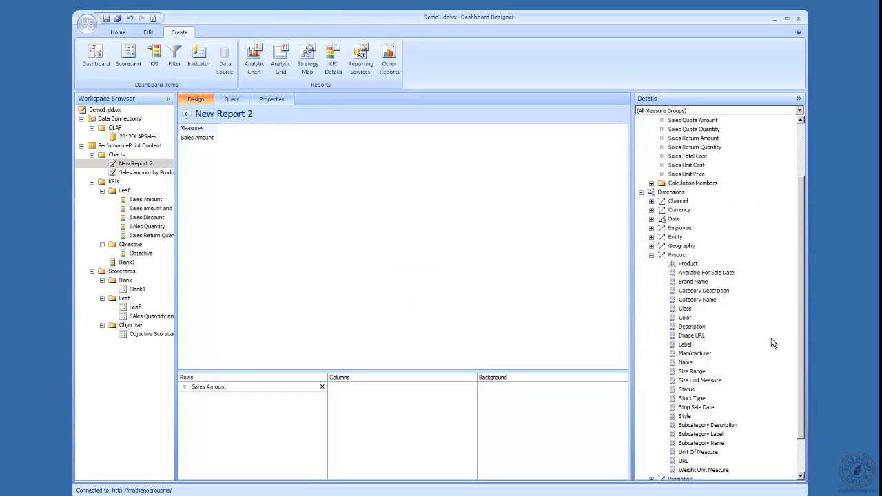
pyautogui.click(694, 283)
pyautogui.rightClick(694, 282)
pyautogui.click(724, 298)
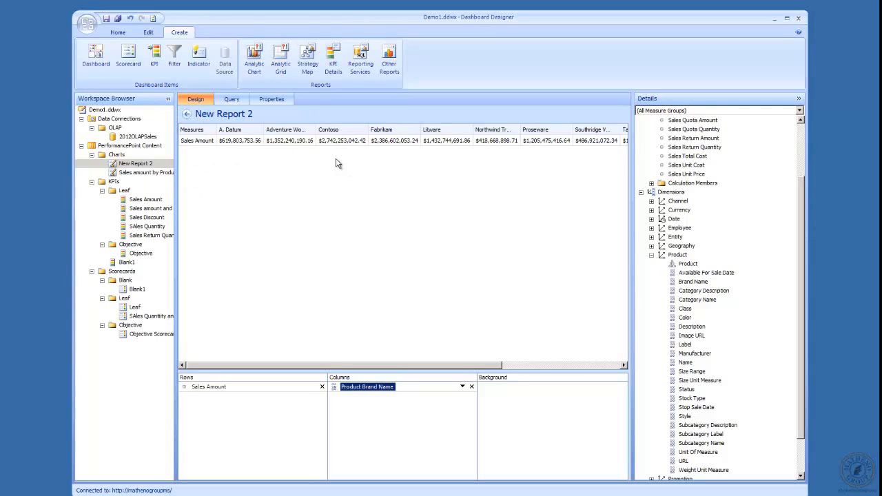
pyautogui.click(473, 387)
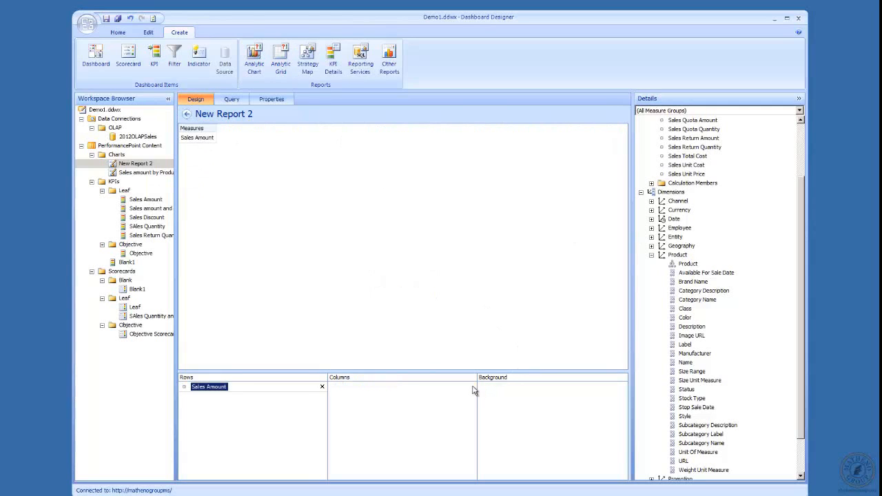
# Put the Product hierarchy on the grid's columns and expand All and the Audio category.
pyautogui.rightClick(691, 268)
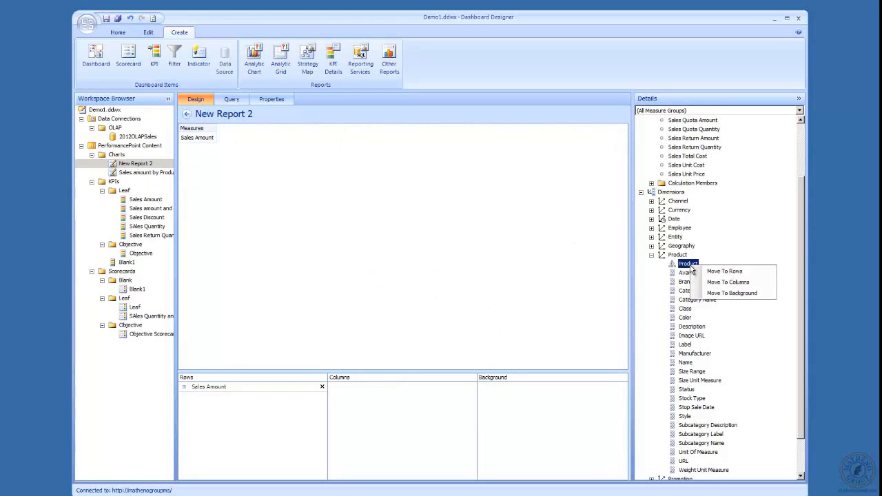
pyautogui.click(728, 282)
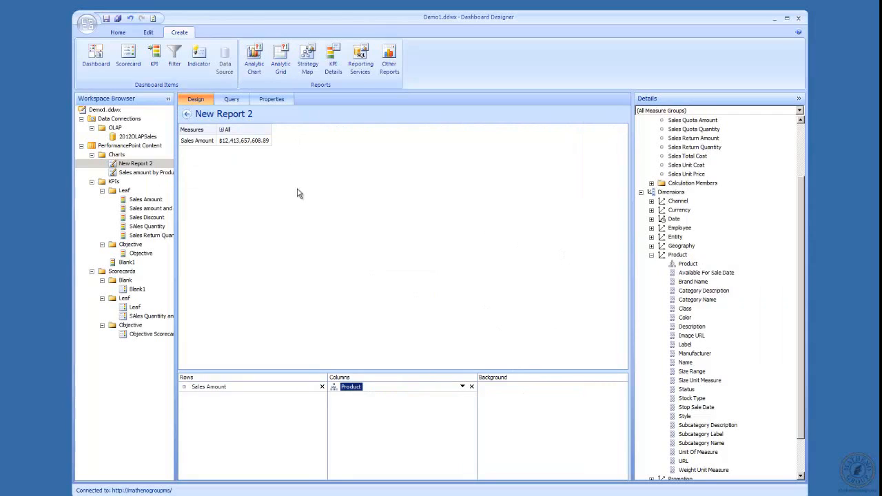
pyautogui.click(224, 133)
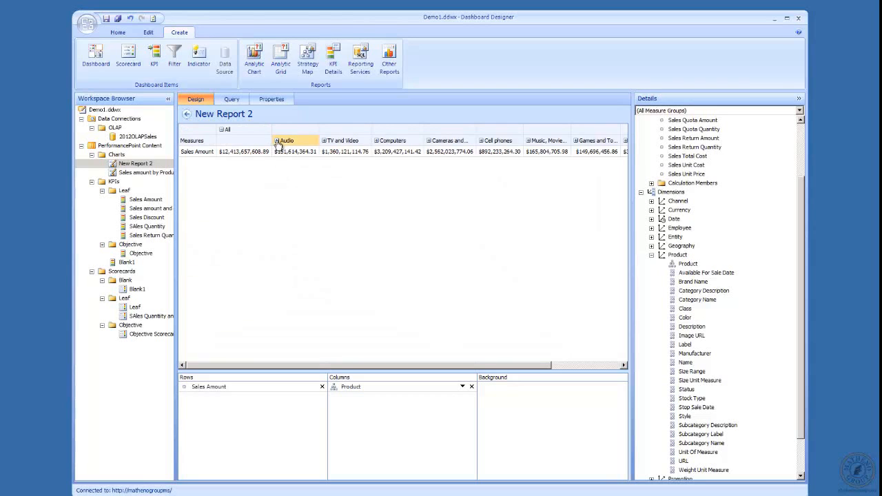
pyautogui.click(275, 142)
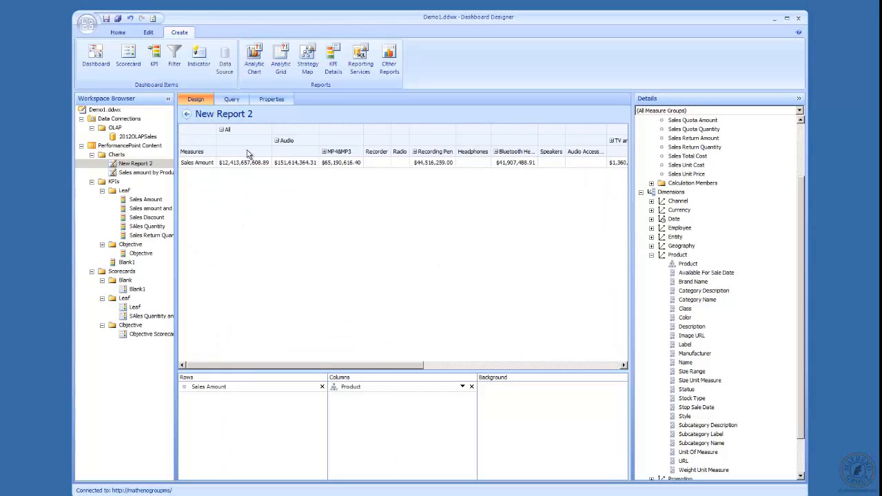
# Rename the grid report as "Ales Amount by Product in Grid" and check its MDX query.
pyautogui.click(275, 101)
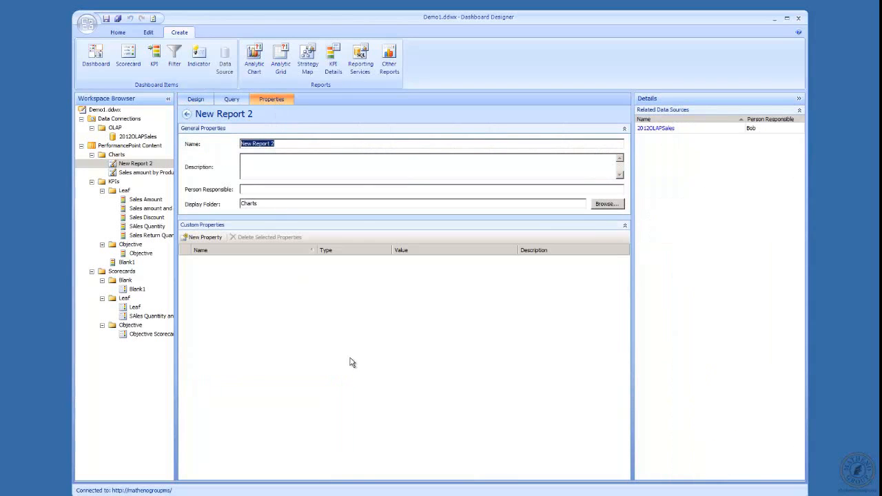
pyautogui.write('Ales Amount by Product in Grid')
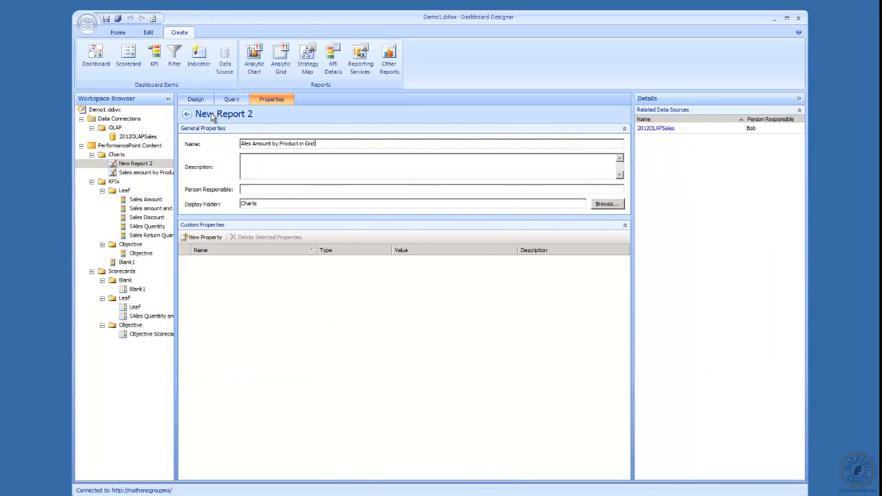
pyautogui.click(233, 100)
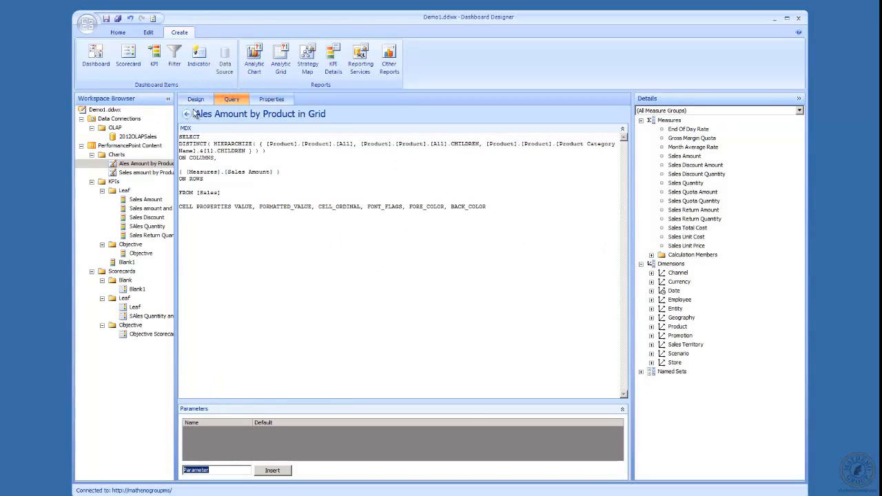
pyautogui.click(191, 100)
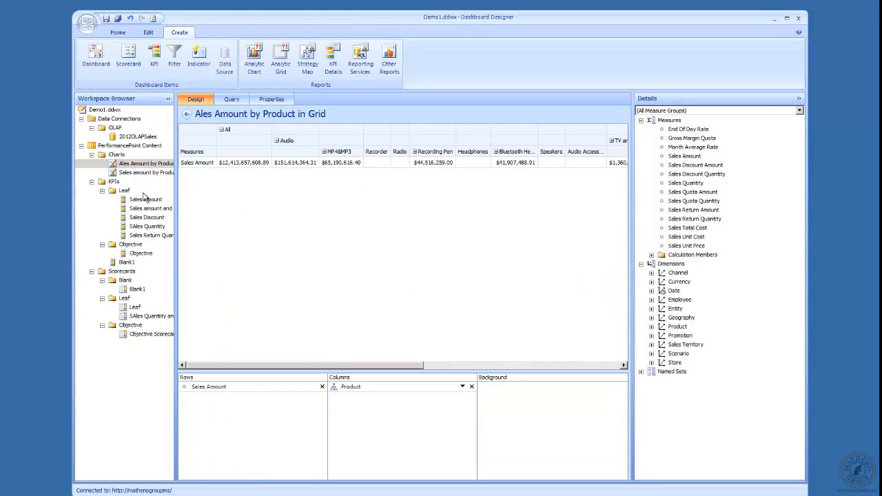
# Rename the "Sales amount by Product subsets" report as "Sales amount by Product subsets Chart".
pyautogui.click(140, 172)
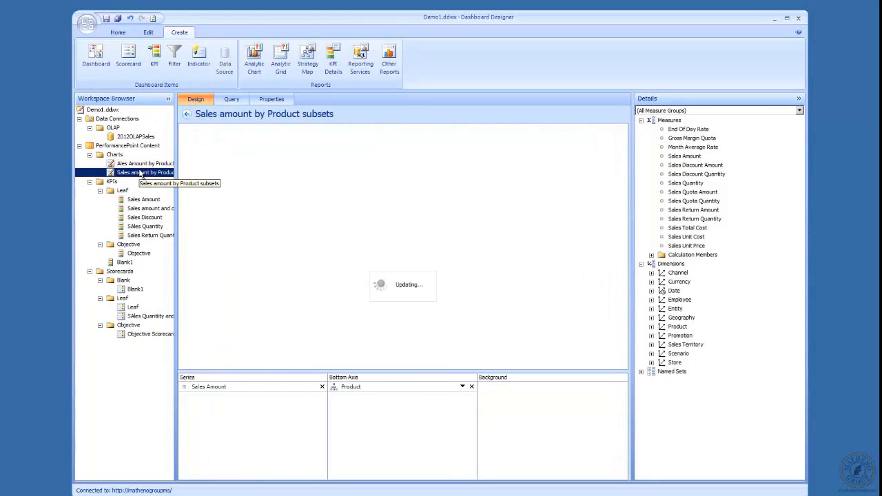
pyautogui.click(271, 99)
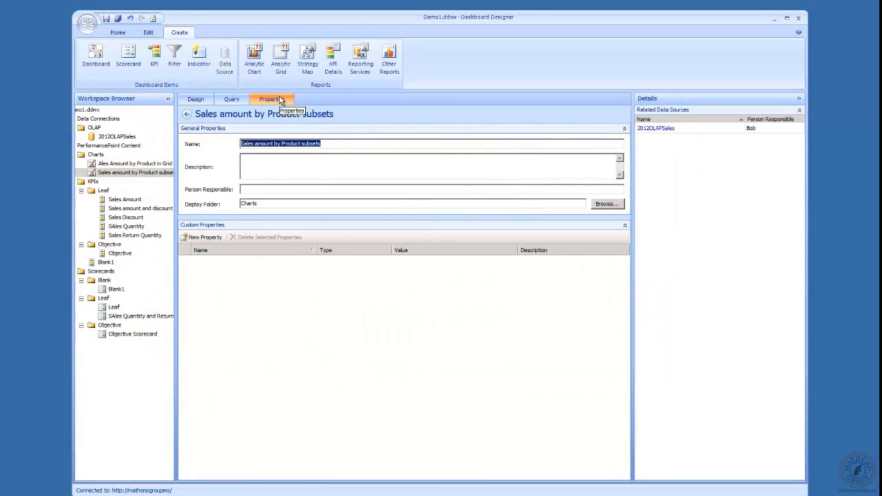
pyautogui.click(334, 143)
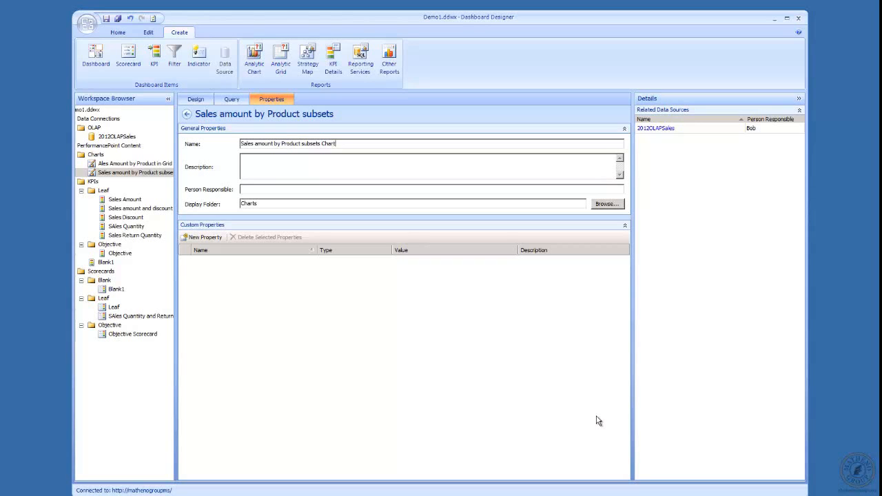
pyautogui.click(355, 165)
# Examine the sort options and the Date drill-down levels offered for the chart's Cameras and camcorders bar.
pyautogui.click(197, 100)
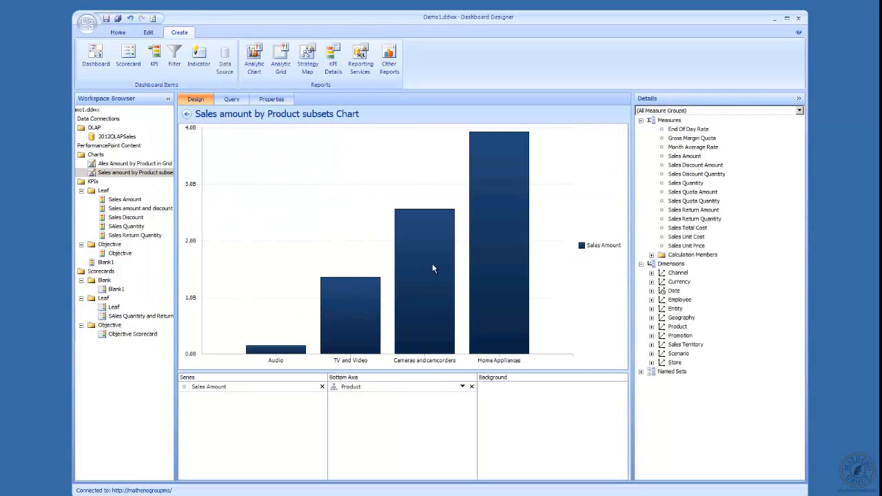
pyautogui.rightClick(421, 252)
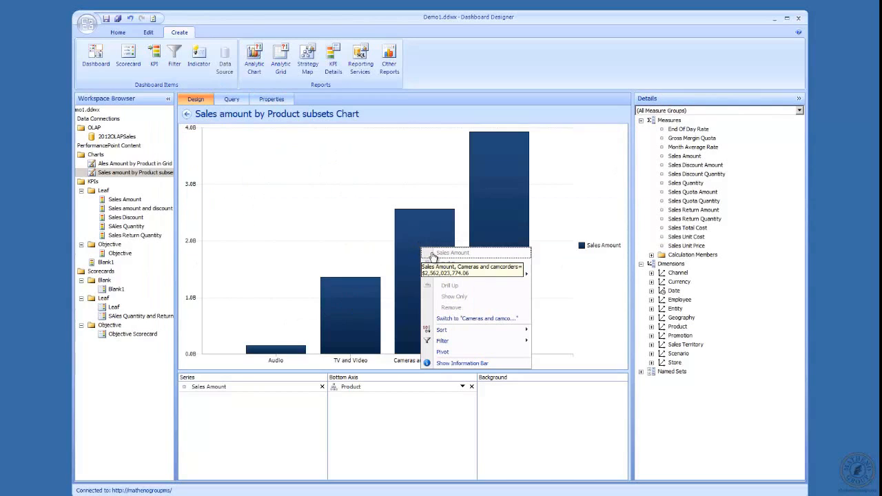
pyautogui.moveTo(480, 331)
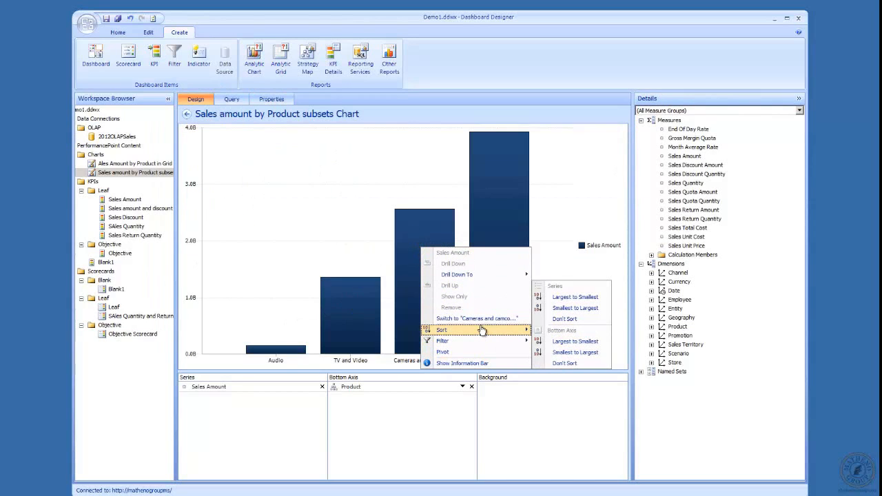
pyautogui.moveTo(471, 274)
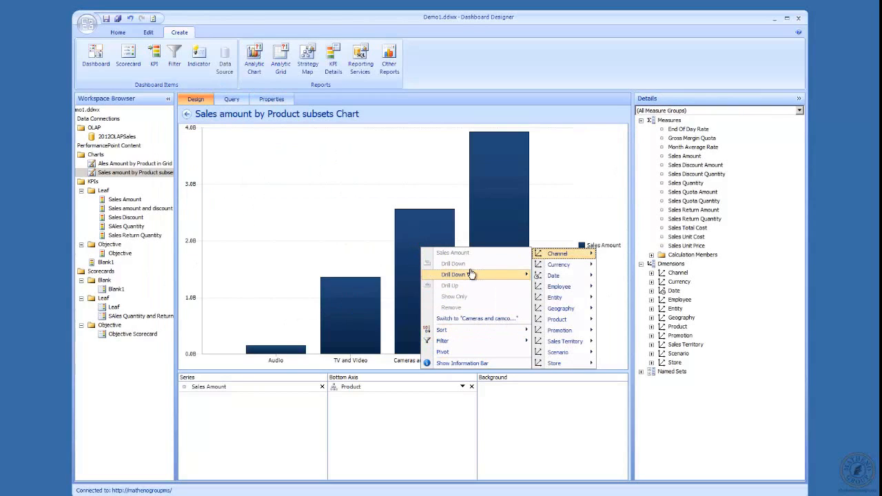
pyautogui.moveTo(555, 276)
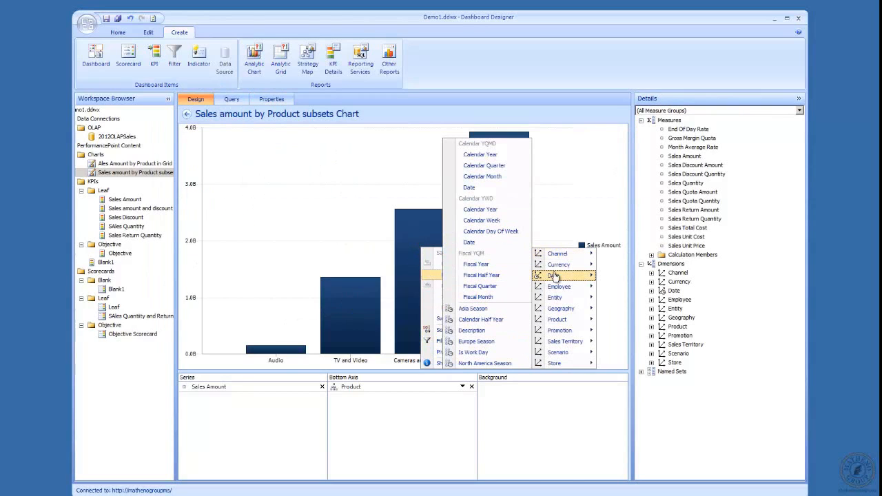
pyautogui.click(265, 205)
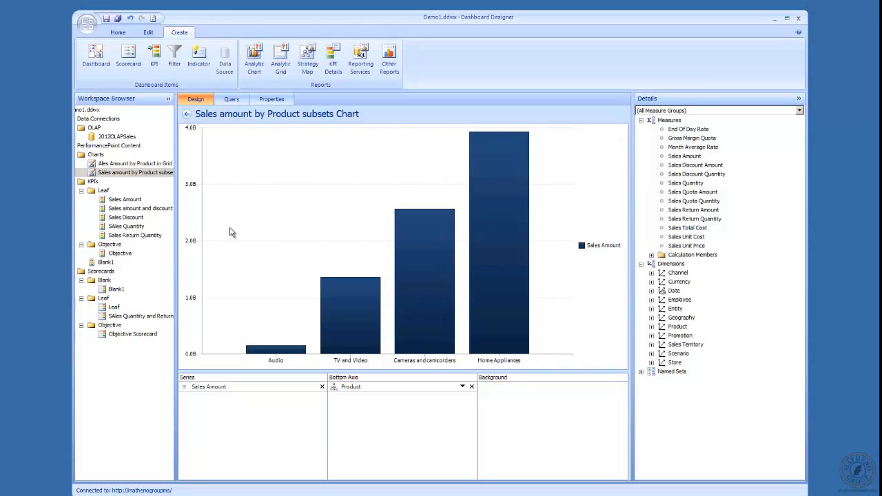
pyautogui.click(110, 274)
pyautogui.click(108, 273)
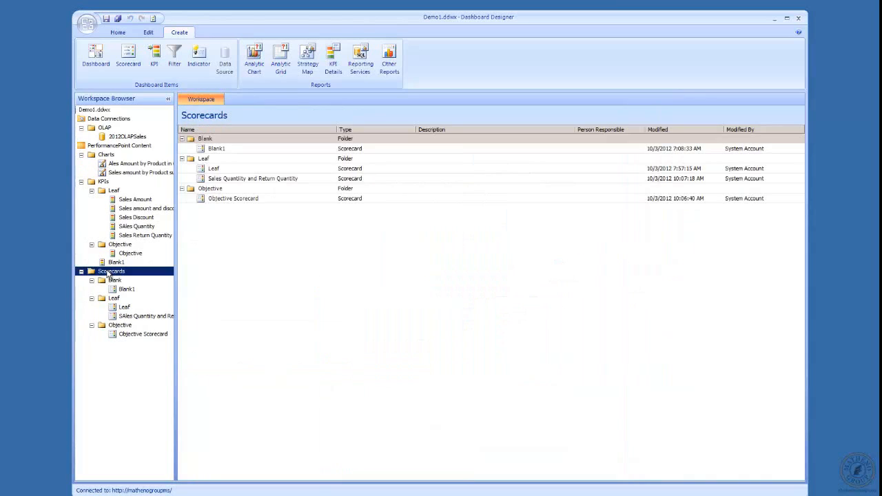
pyautogui.rightClick(108, 273)
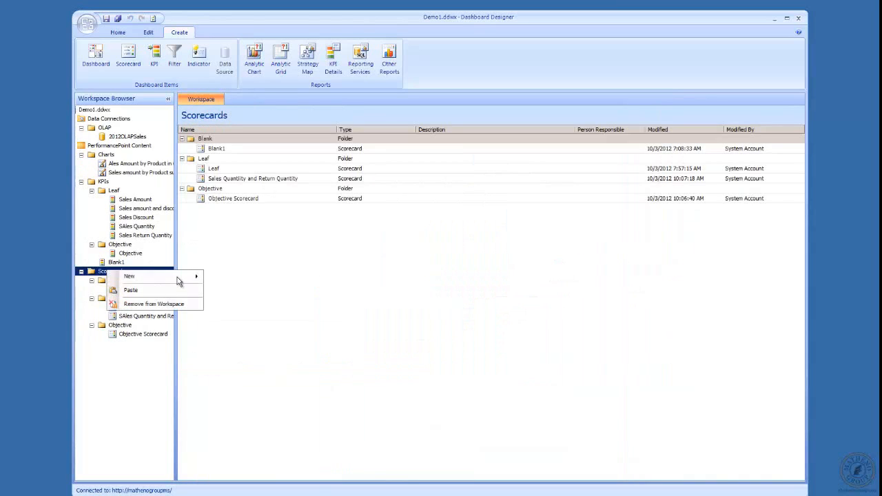
pyautogui.moveTo(177, 279)
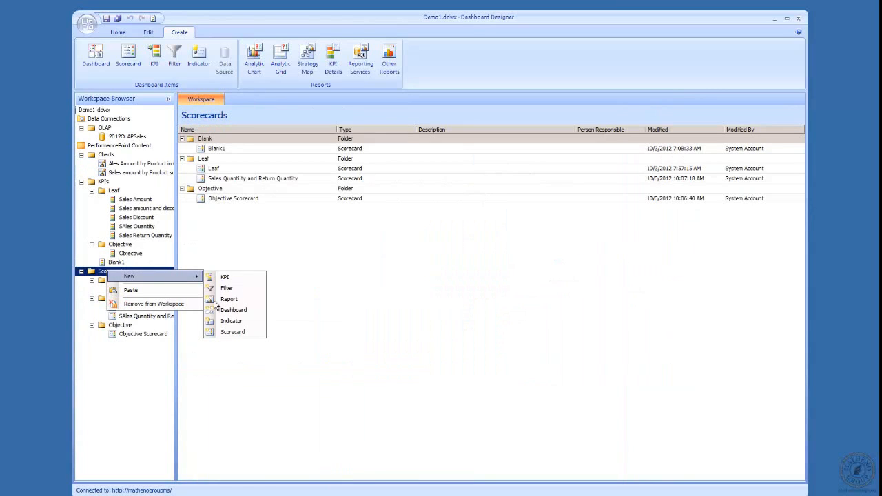
pyautogui.click(252, 334)
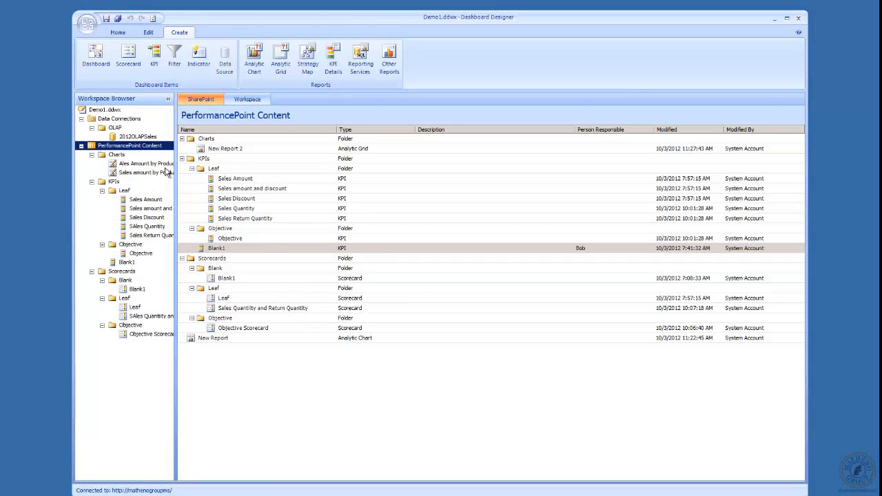
# Create a new dashboard in PerformancePoint Content using the 3 Columns page template.
pyautogui.rightClick(131, 149)
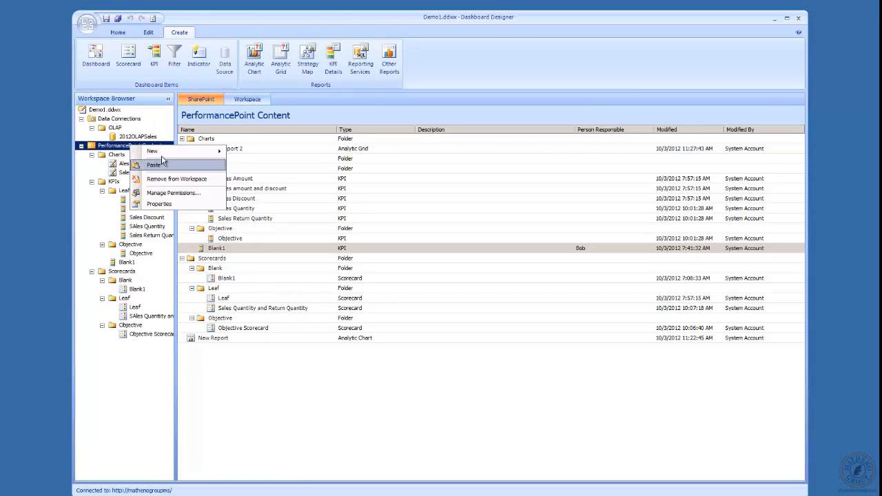
pyautogui.moveTo(180, 153)
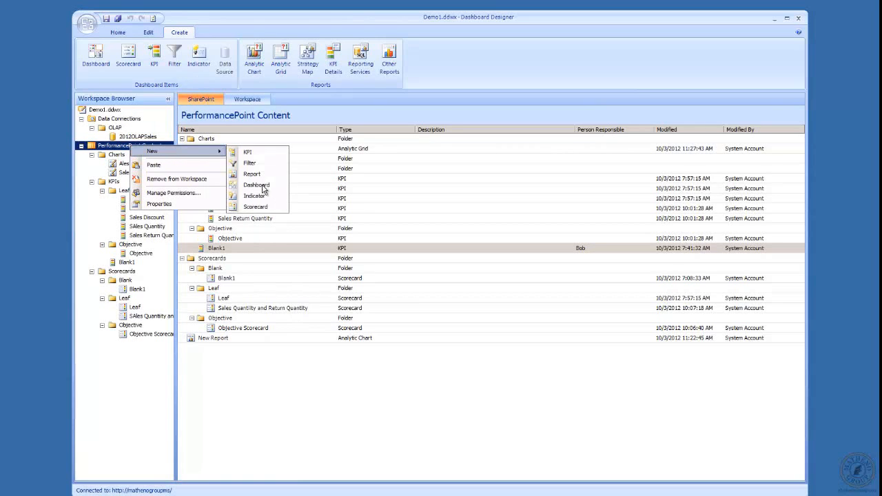
pyautogui.click(266, 190)
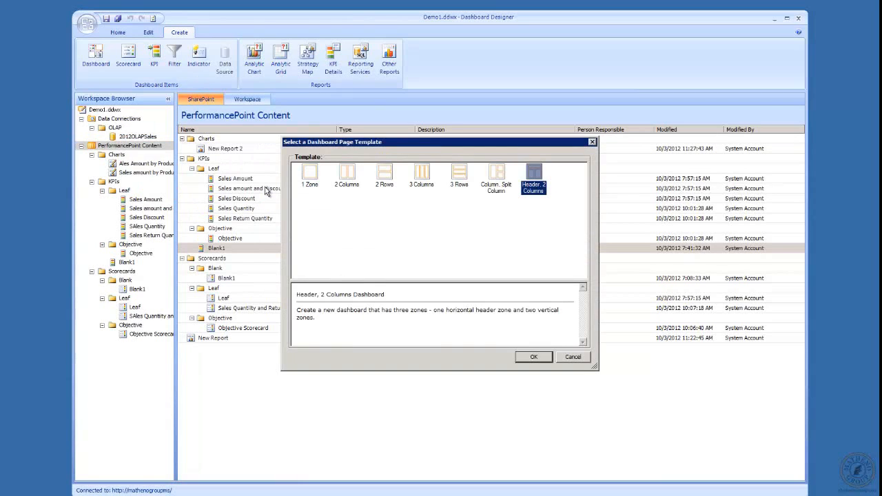
pyautogui.click(348, 174)
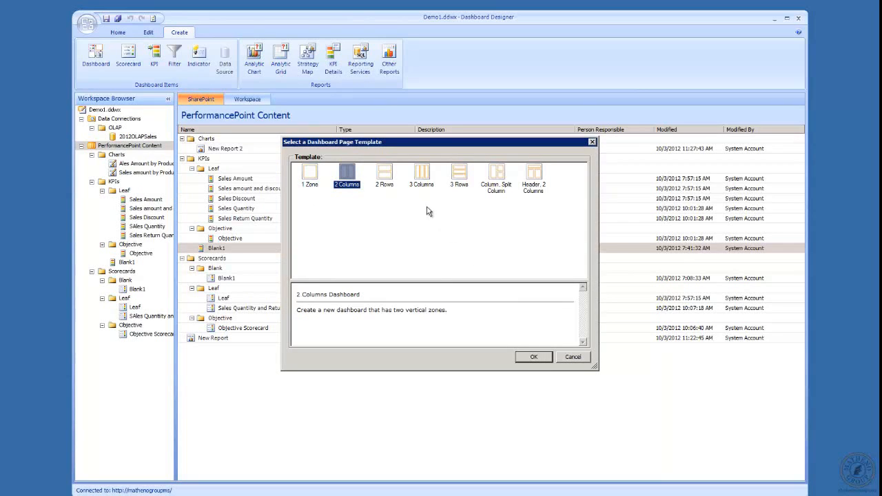
pyautogui.click(421, 175)
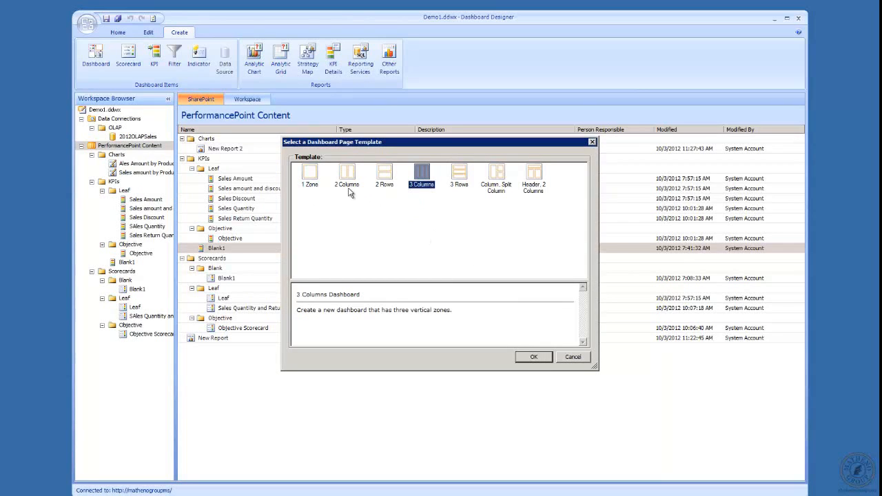
pyautogui.click(537, 357)
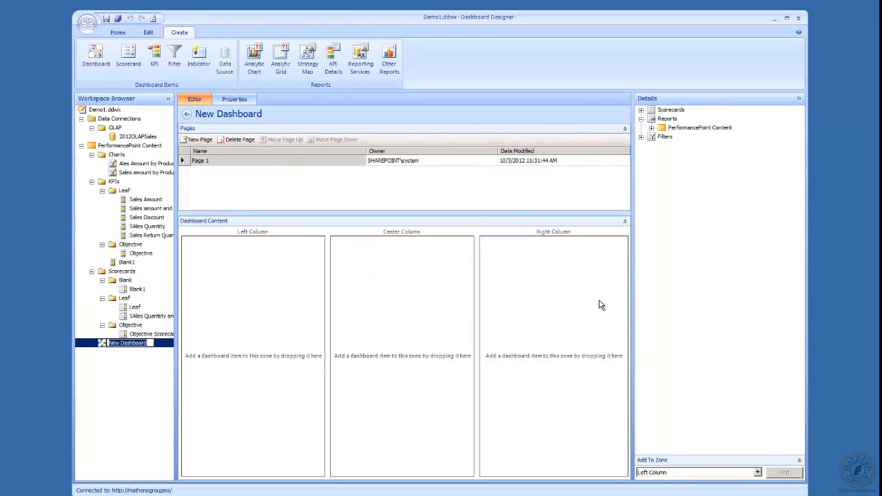
# Add the "Ales Amount by Product in Grid" report to the dashboard's Right Column zone and "Sales amount by Product subsets Chart" to the Left Column zone.
pyautogui.click(651, 128)
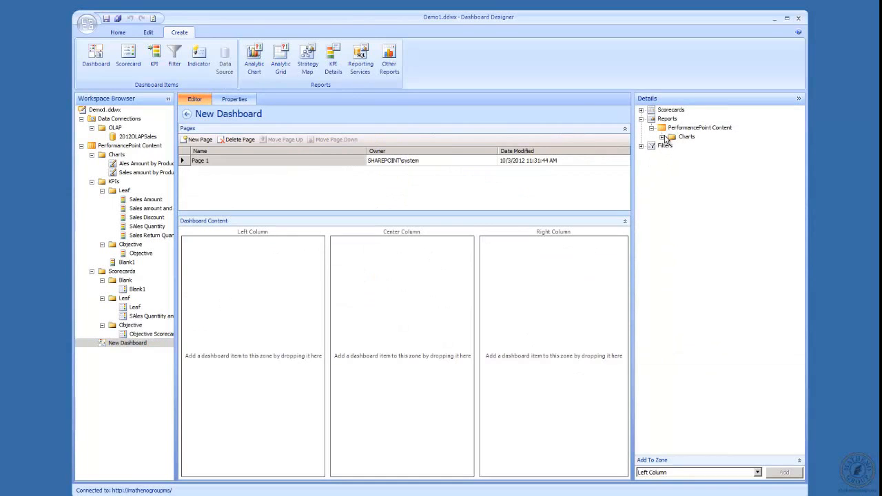
pyautogui.click(663, 137)
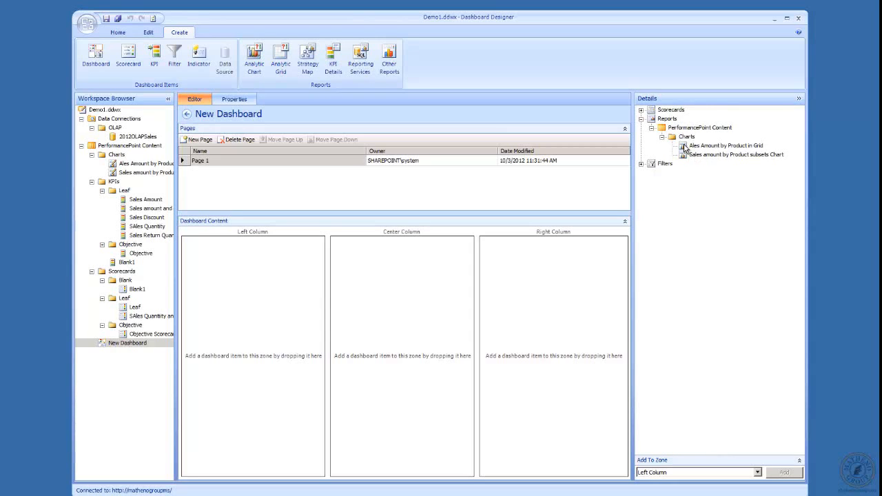
pyautogui.moveTo(686, 148); pyautogui.dragTo(529, 279)
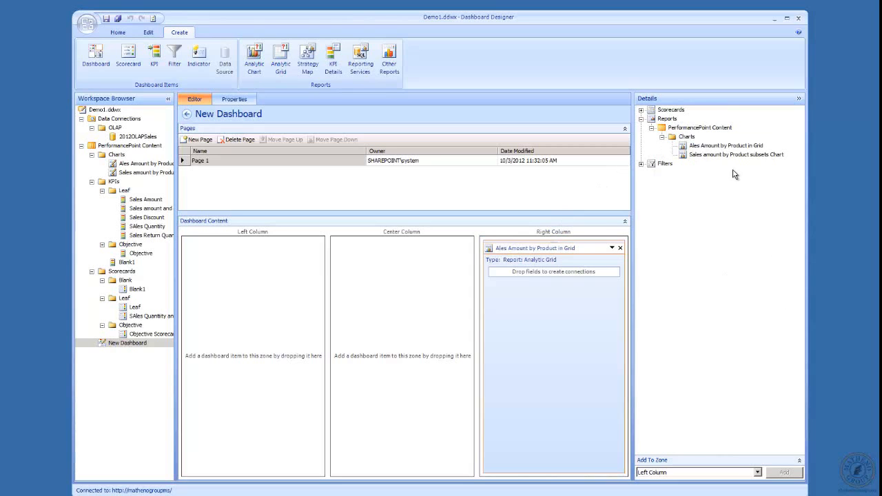
pyautogui.moveTo(685, 160); pyautogui.dragTo(262, 253)
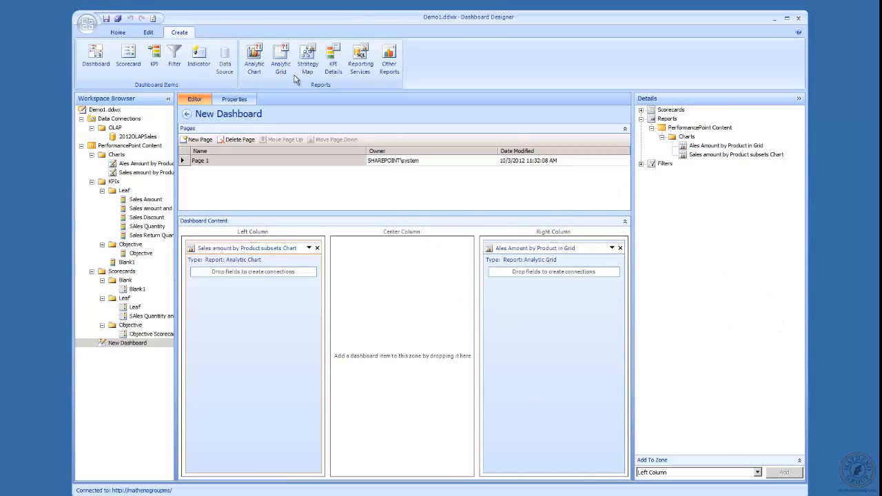
# Name the dashboard "Visual Reports" and file it in a new display folder called "Dashboards".
pyautogui.click(241, 100)
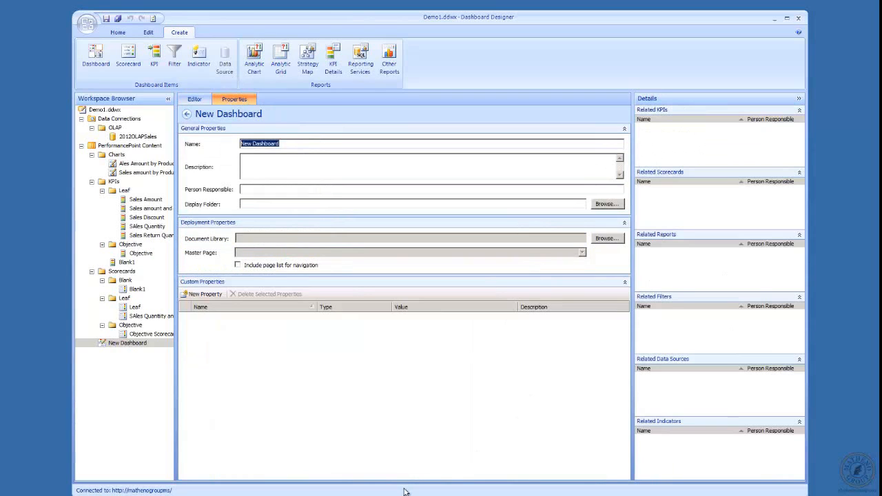
pyautogui.write('W')
pyautogui.click(619, 204)
pyautogui.click(526, 161)
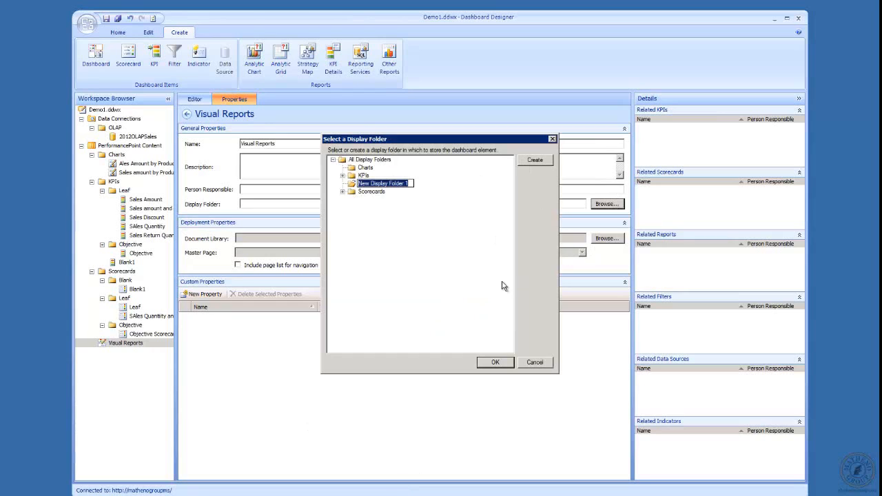
pyautogui.write('Dashboards')
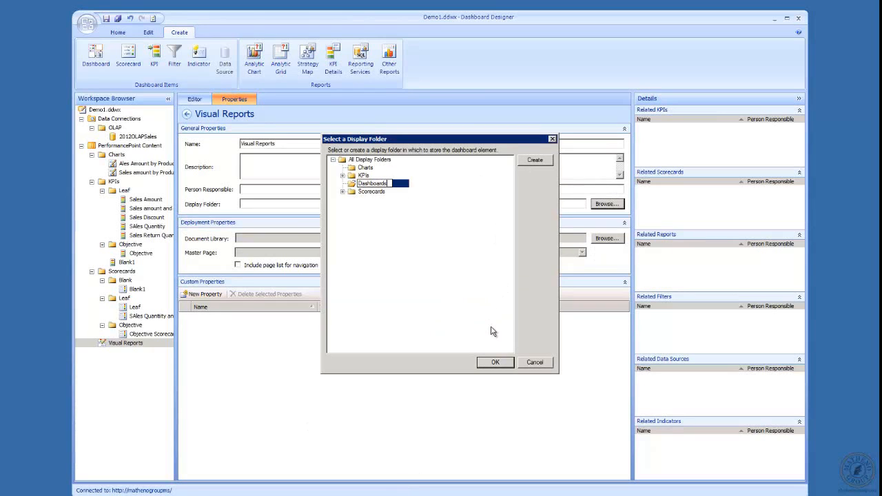
pyautogui.click(506, 364)
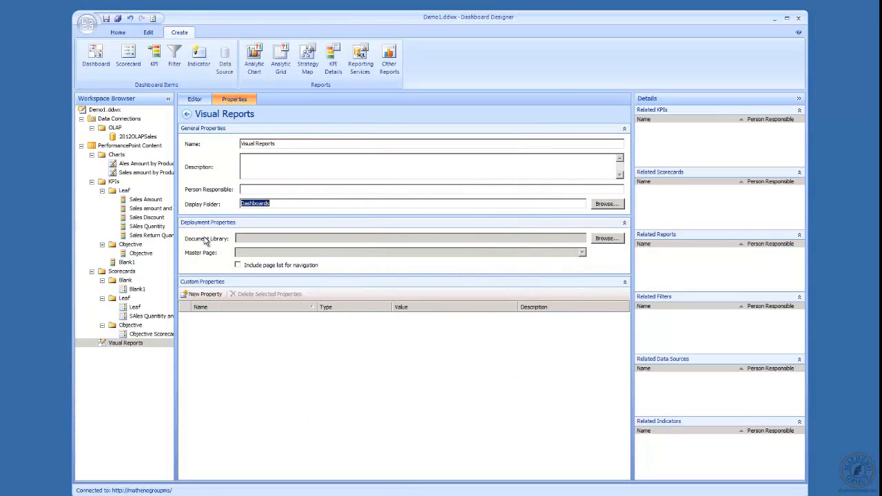
# Set the dashboard's document library to Dashboards, master page to minimal and include the page list for navigation, and deploy it to SharePoint.
pyautogui.click(610, 239)
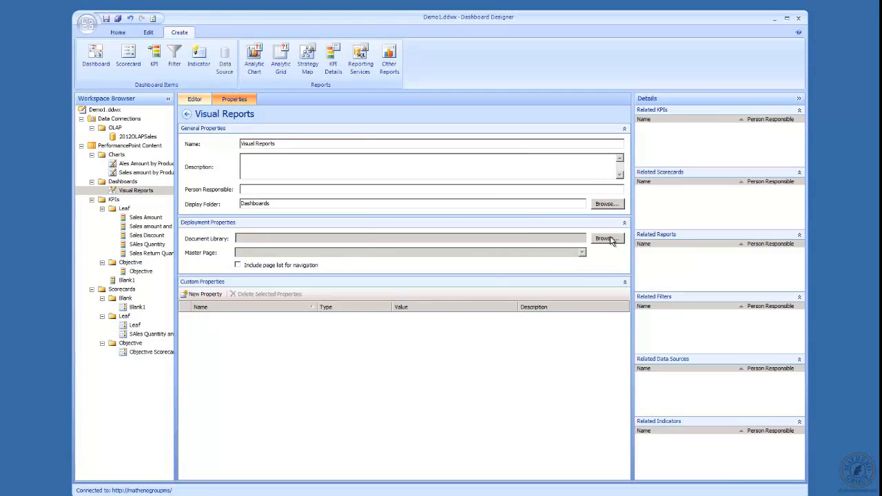
pyautogui.click(608, 239)
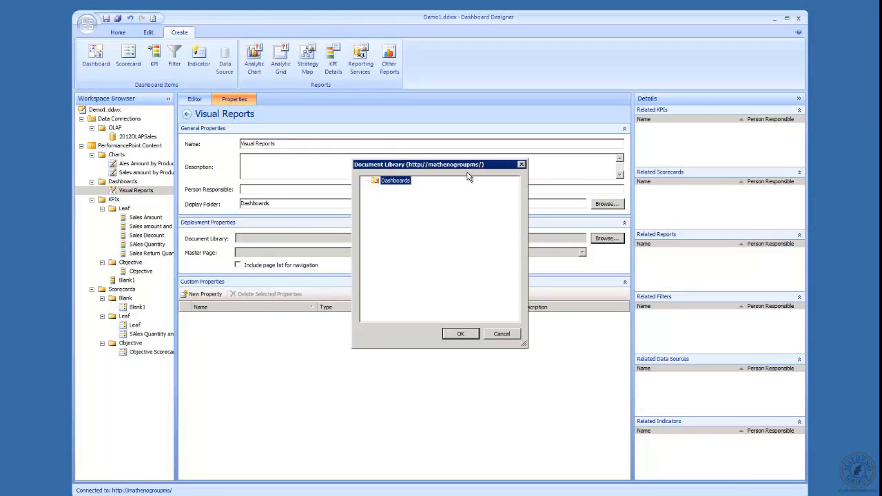
pyautogui.click(460, 335)
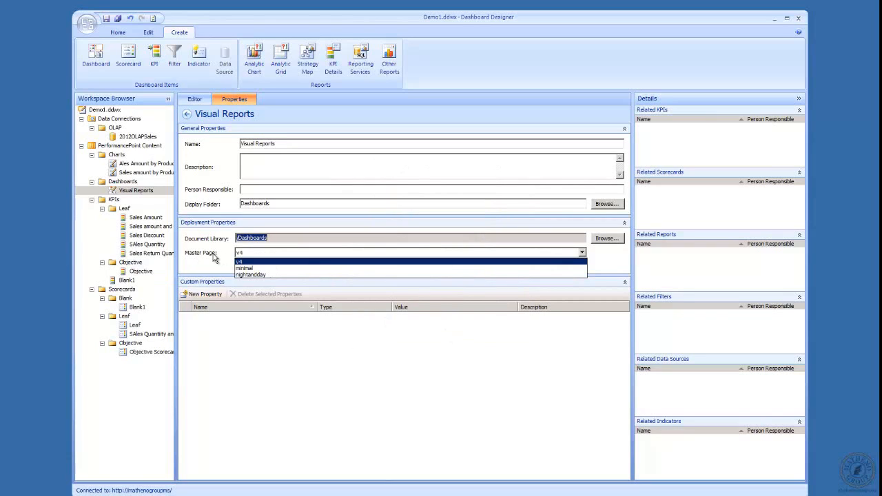
pyautogui.click(261, 268)
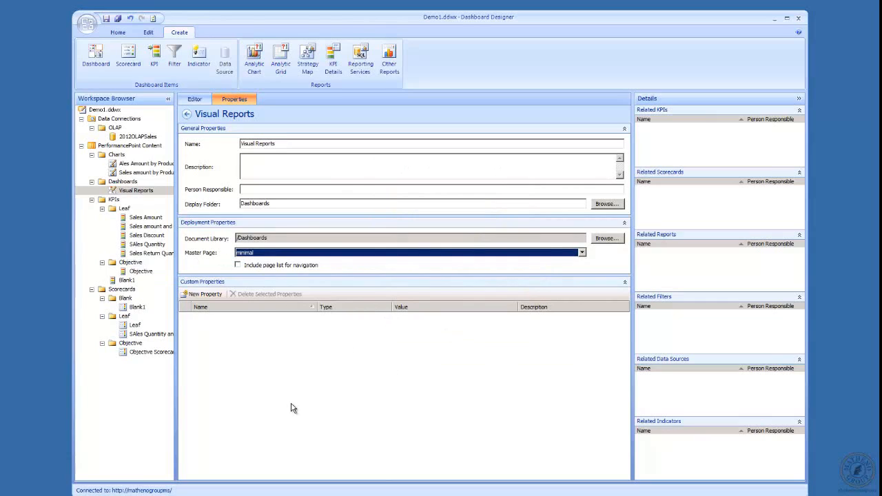
pyautogui.click(237, 266)
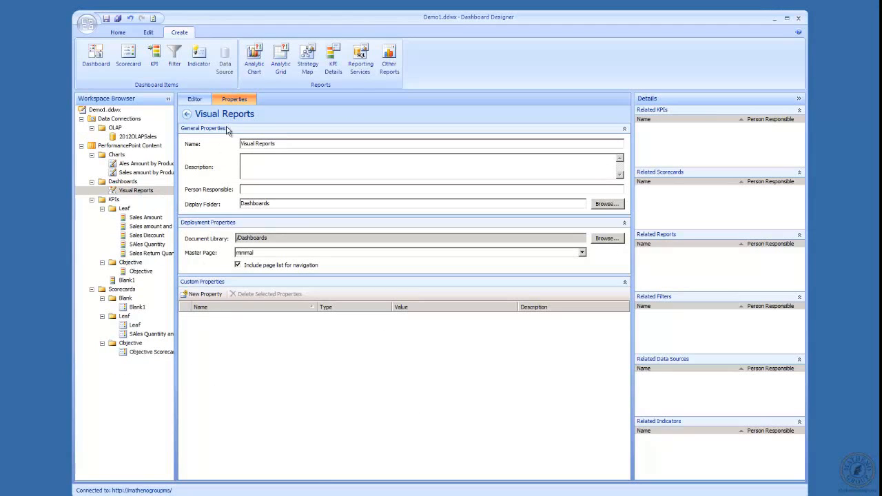
pyautogui.rightClick(126, 195)
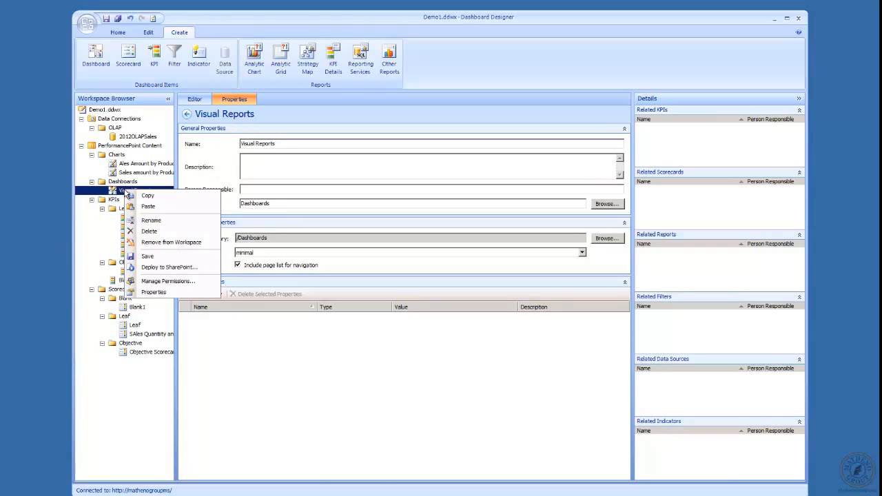
pyautogui.click(164, 267)
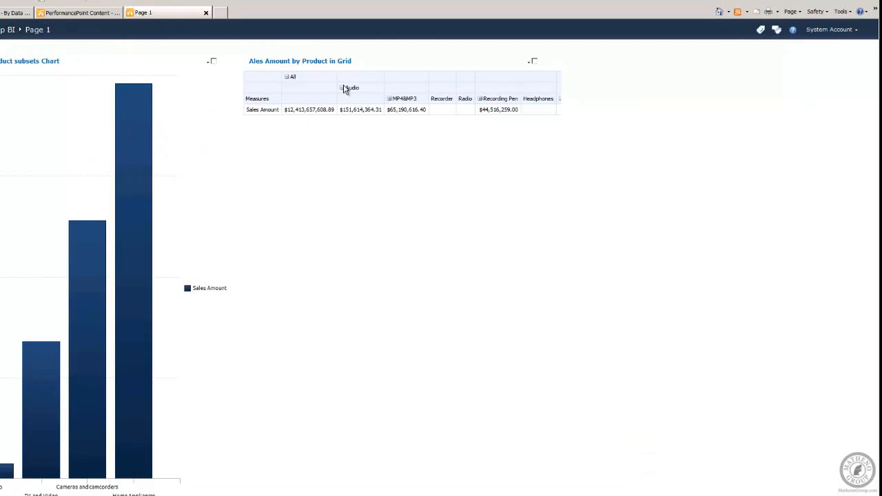
# Expand MP4&MP3 in the deployed grid and show the information bar on the chart, checking its web part options.
pyautogui.click(390, 102)
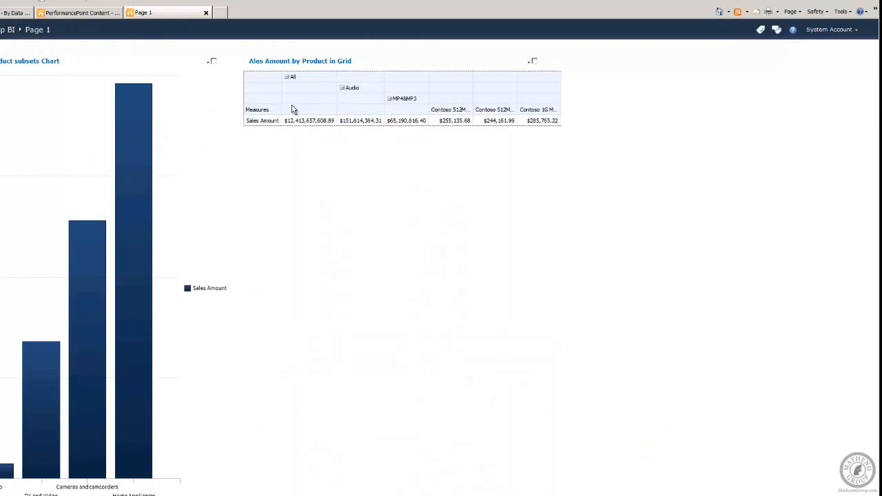
pyautogui.rightClick(129, 146)
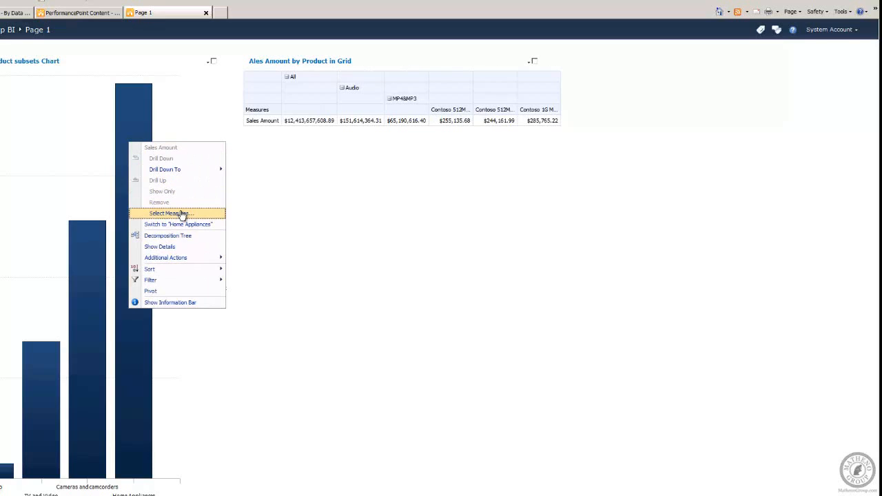
pyautogui.moveTo(186, 260)
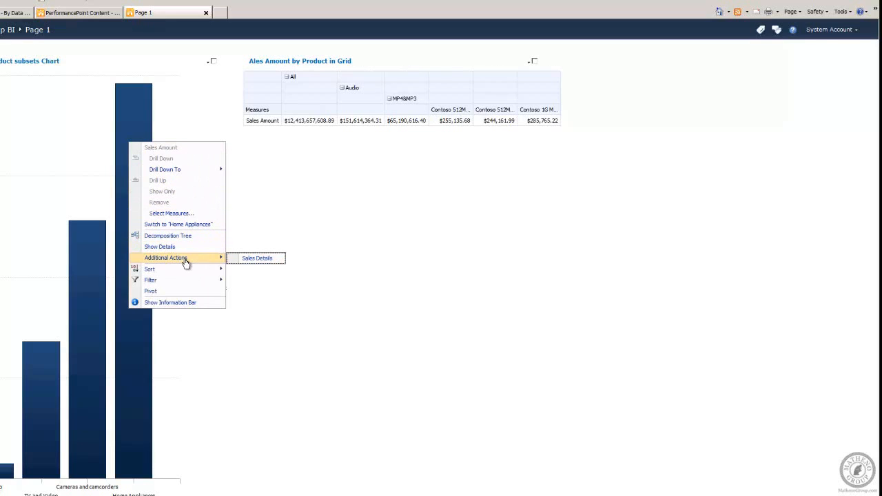
pyautogui.click(186, 305)
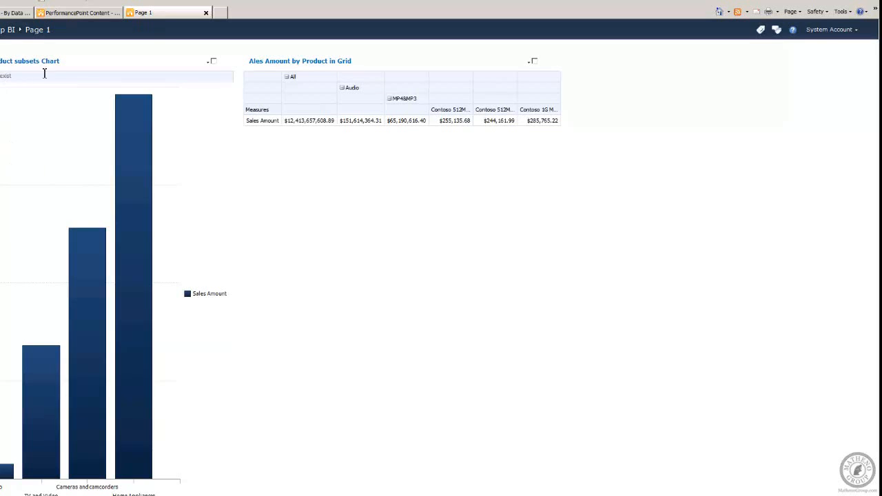
pyautogui.click(209, 62)
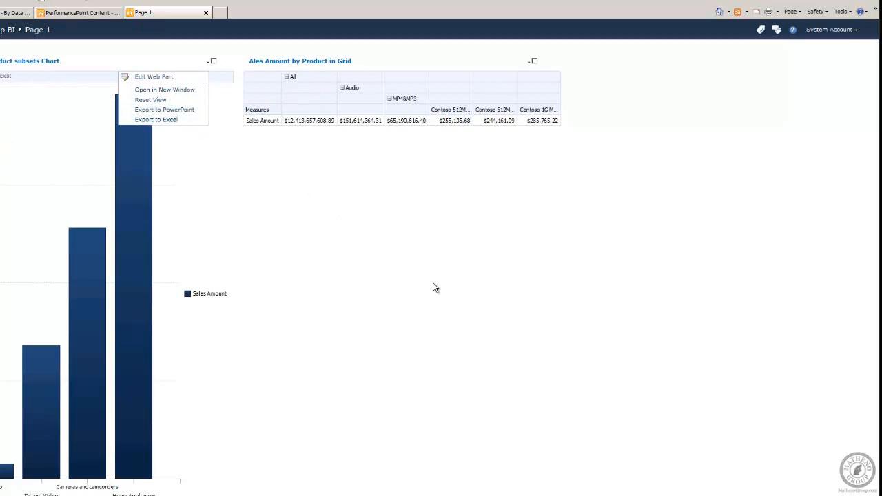
# Filter the chart's series to the Top 10 by count, ranked by Audio.
pyautogui.rightClick(133, 173)
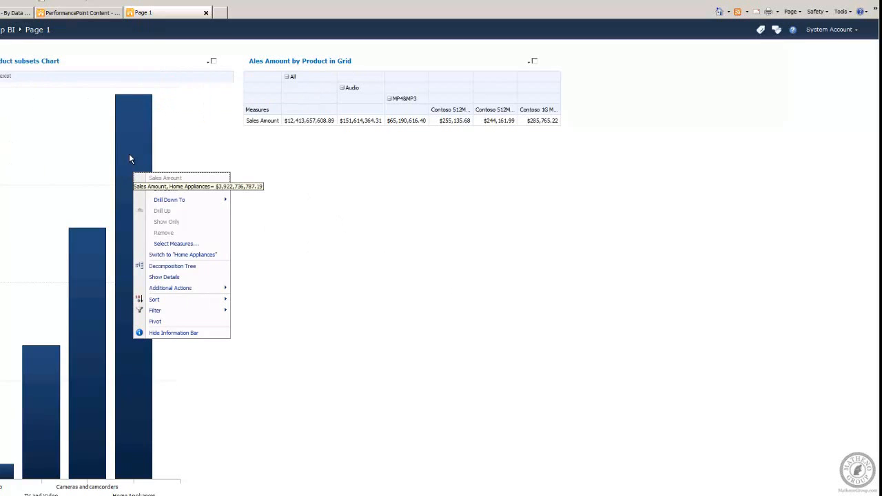
pyautogui.moveTo(197, 203)
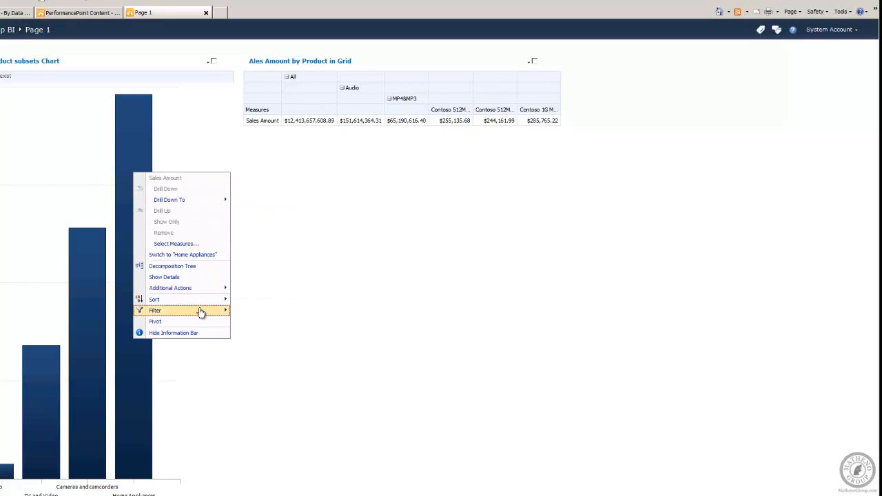
pyautogui.moveTo(201, 313)
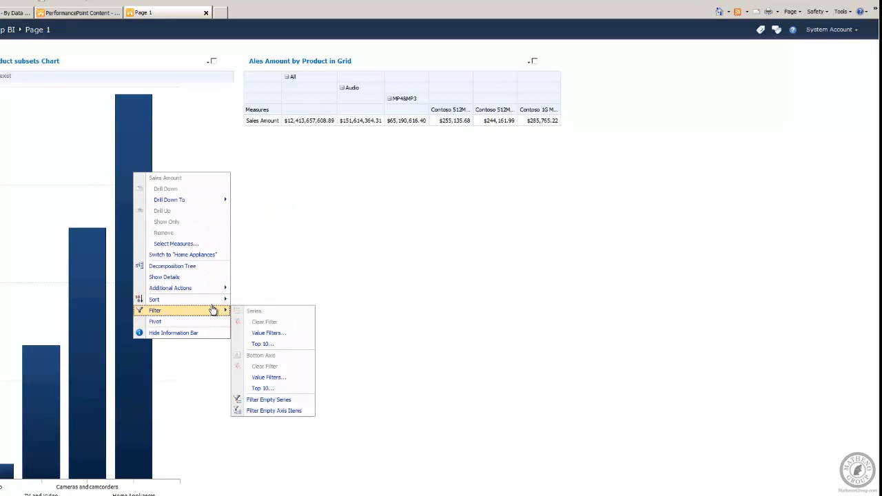
pyautogui.click(266, 345)
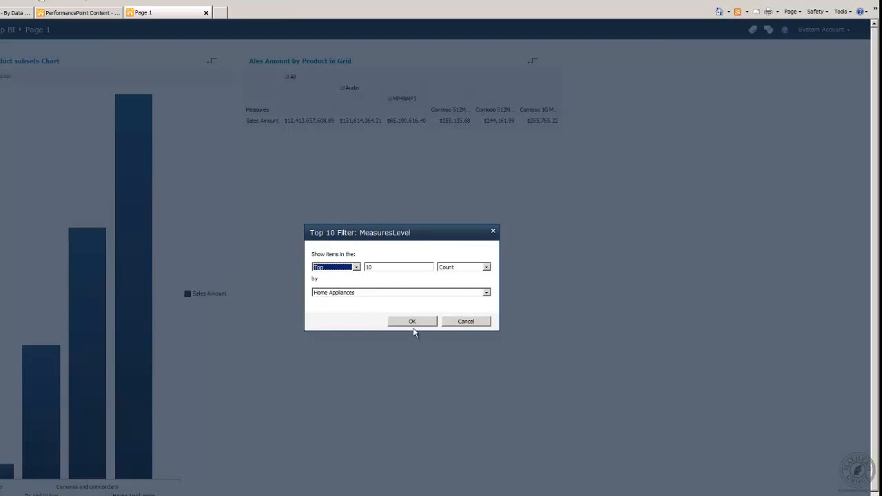
pyautogui.click(486, 293)
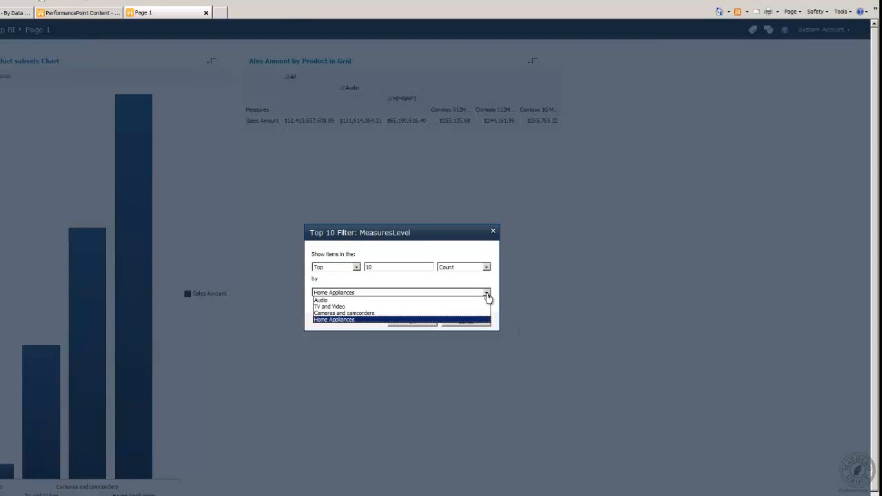
pyautogui.click(413, 301)
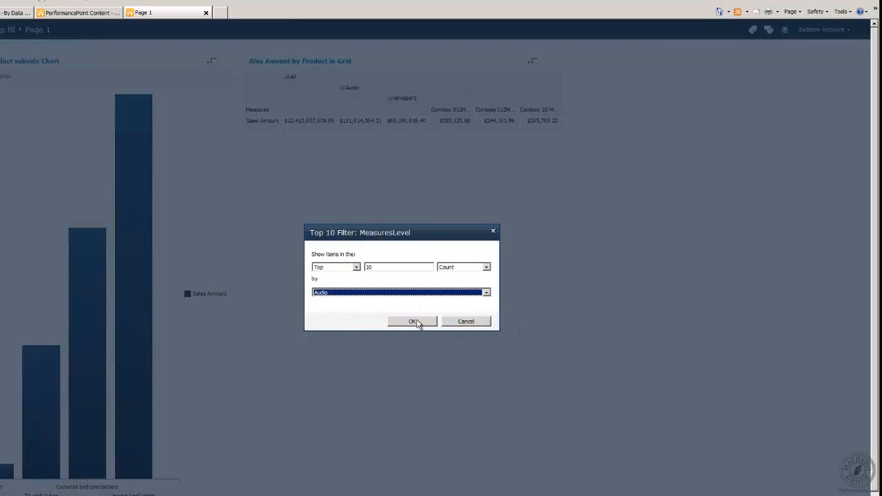
pyautogui.click(416, 323)
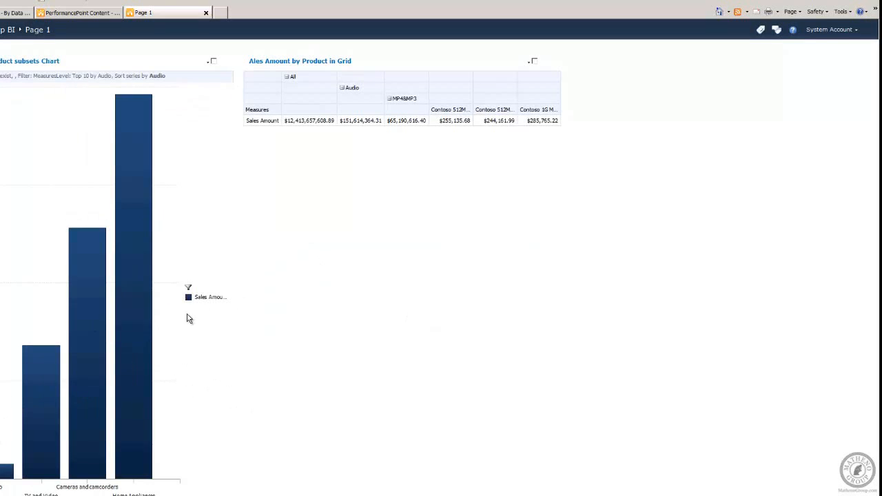
# Collapse the All member in the grid report.
pyautogui.moveTo(152, 171)
pyautogui.rightClick(317, 79)
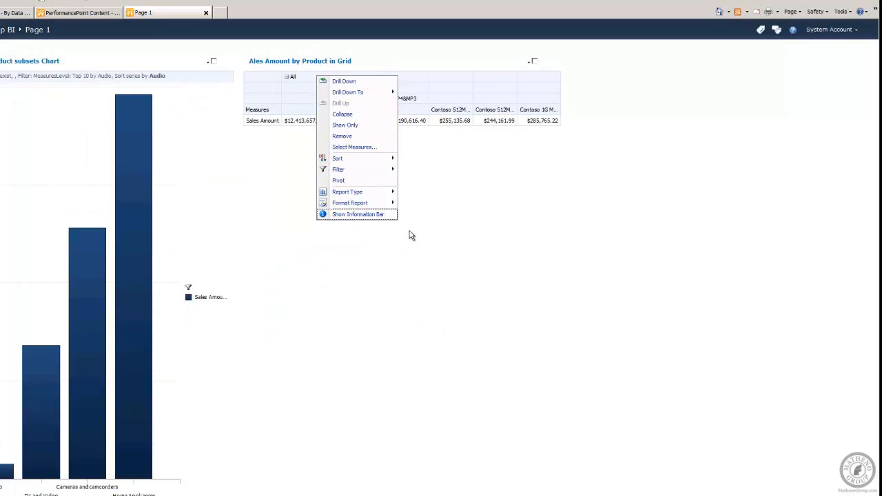
pyautogui.click(358, 115)
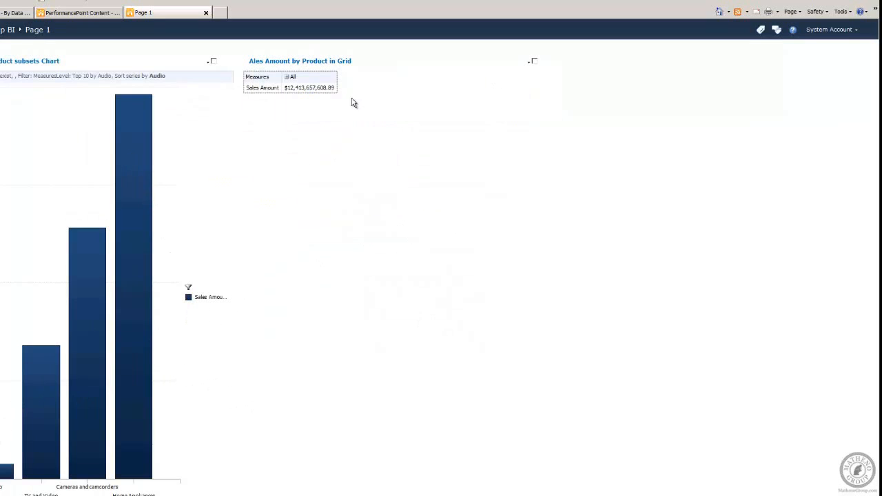
# Drill the grid report's All member down to Product Subcategory Name in the Product dimension.
pyautogui.rightClick(321, 79)
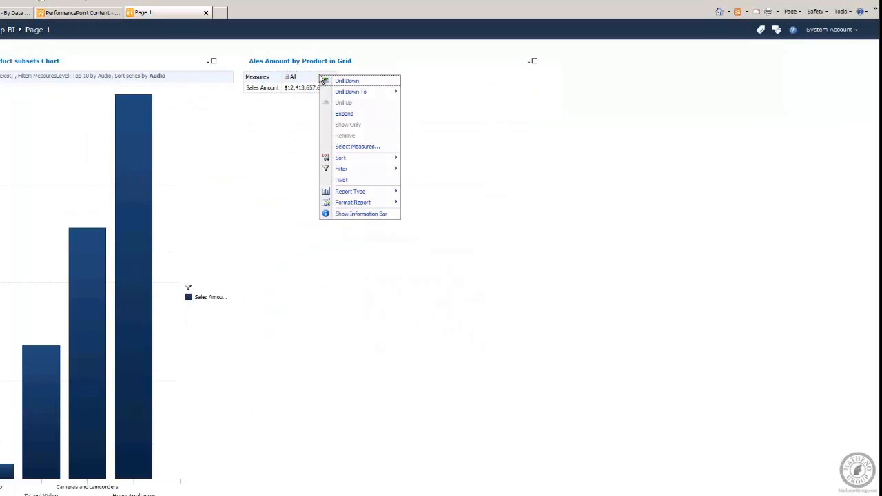
pyautogui.moveTo(373, 93)
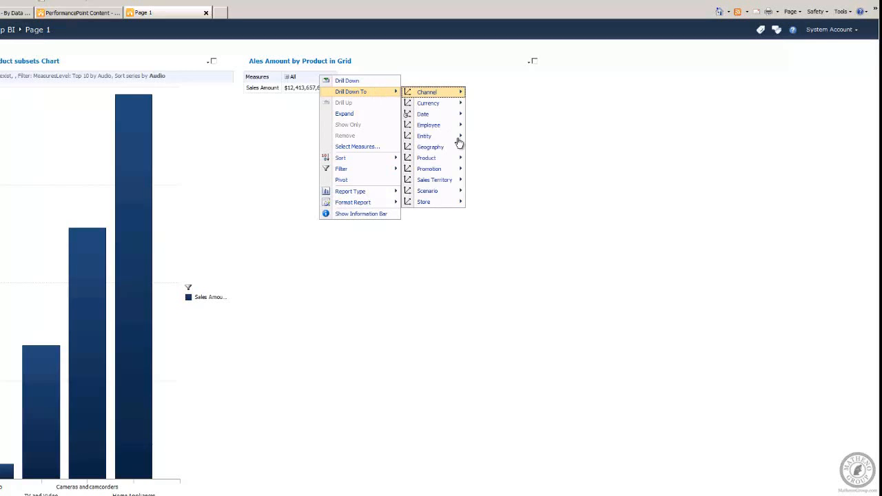
pyautogui.moveTo(436, 160)
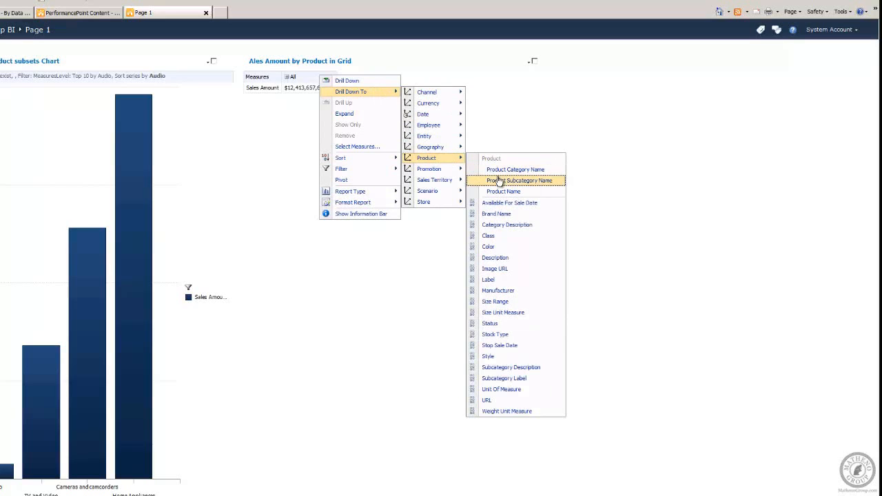
pyautogui.click(499, 180)
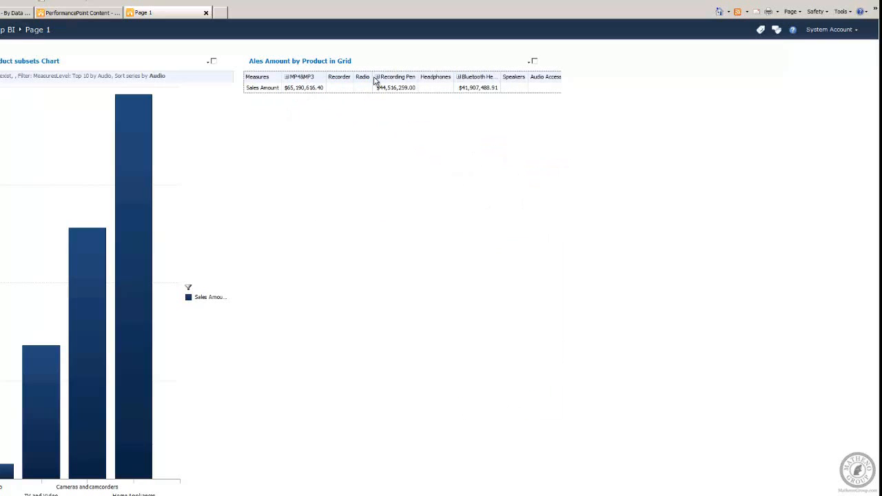
# Change the grid report's type to Bar Chart.
pyautogui.rightClick(278, 79)
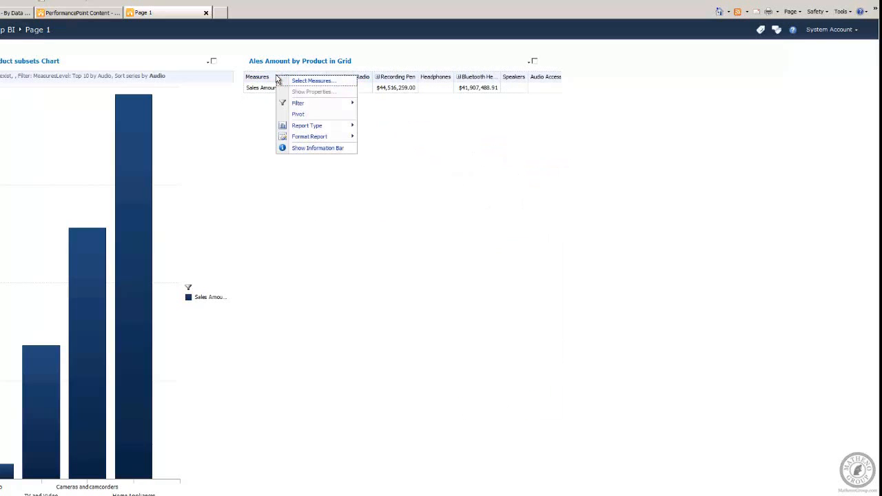
pyautogui.moveTo(335, 130)
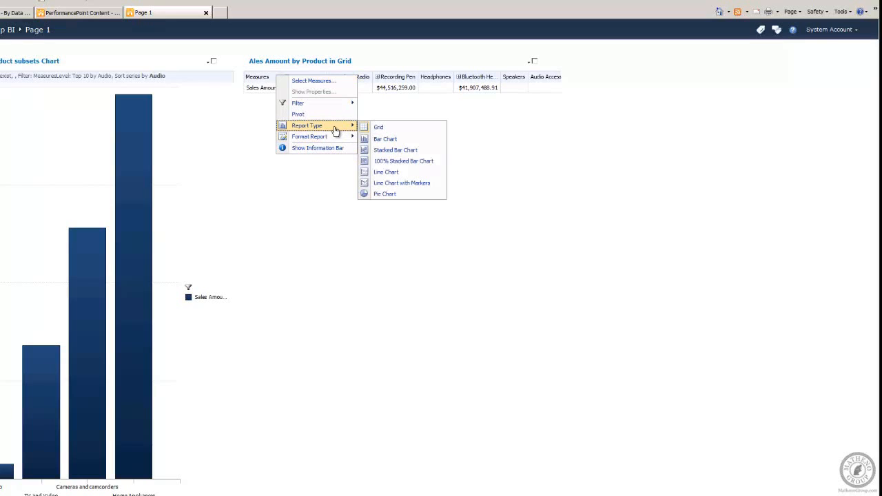
pyautogui.click(400, 141)
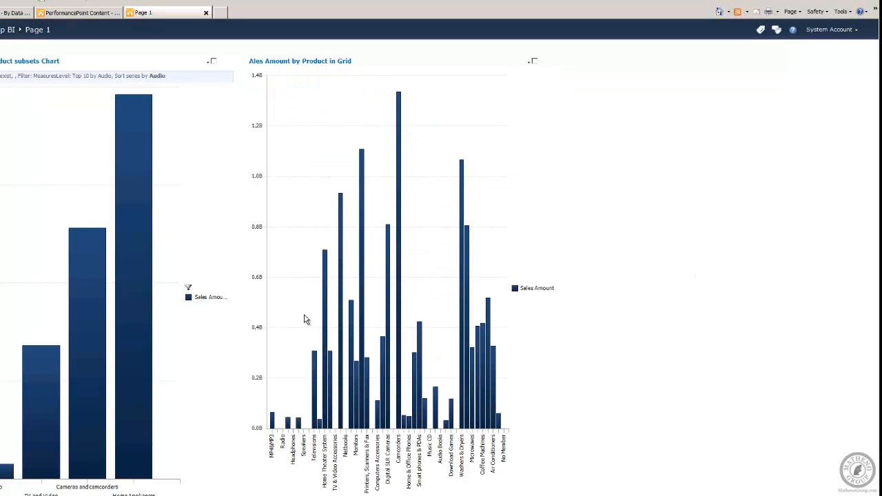
# View the Product subsets chart enlarged on its own page and return to the dashboard page.
pyautogui.rightClick(27, 63)
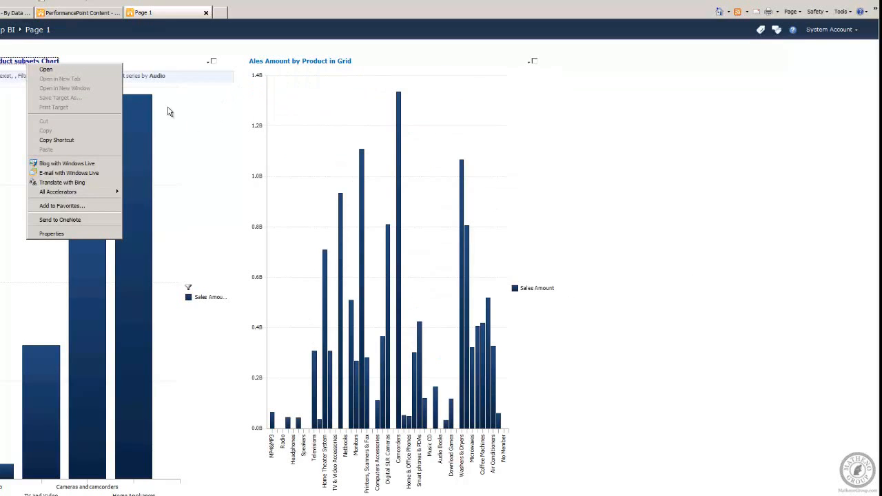
pyautogui.click(140, 58)
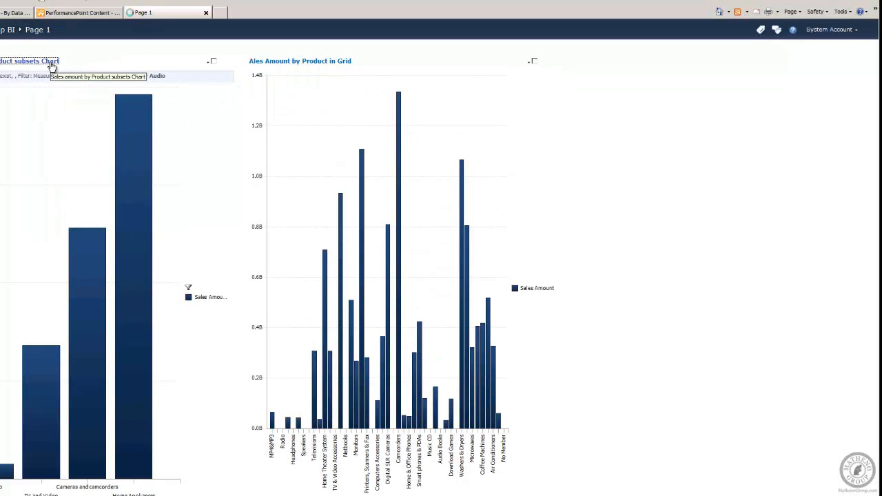
pyautogui.rightClick(51, 64)
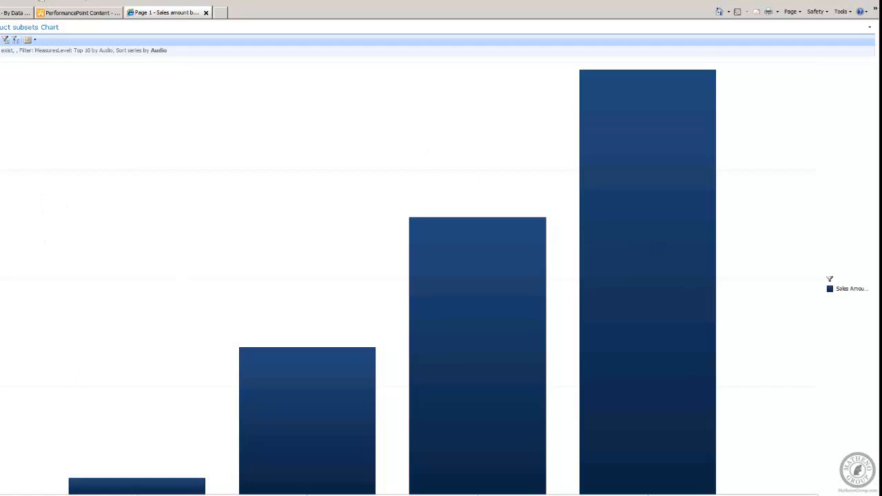
pyautogui.hotkey('alt', 'Left')
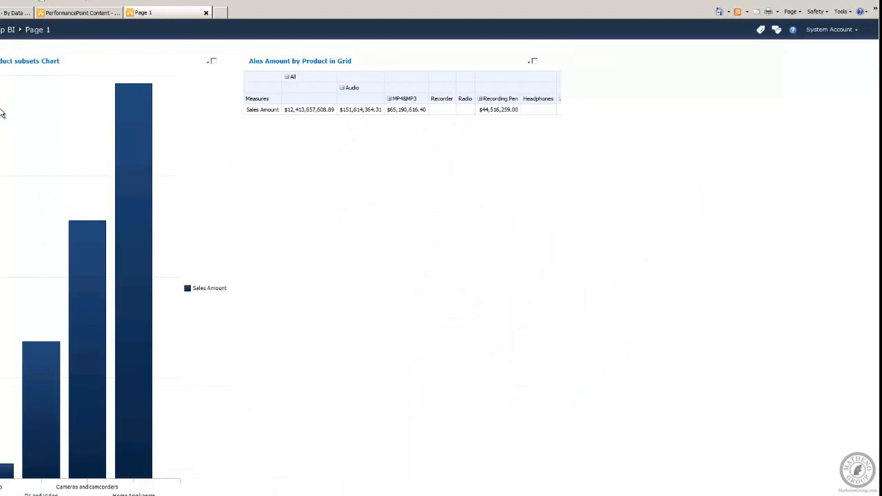
# Change the Product subsets chart's report type to Line Chart with Markers.
pyautogui.rightClick(34, 135)
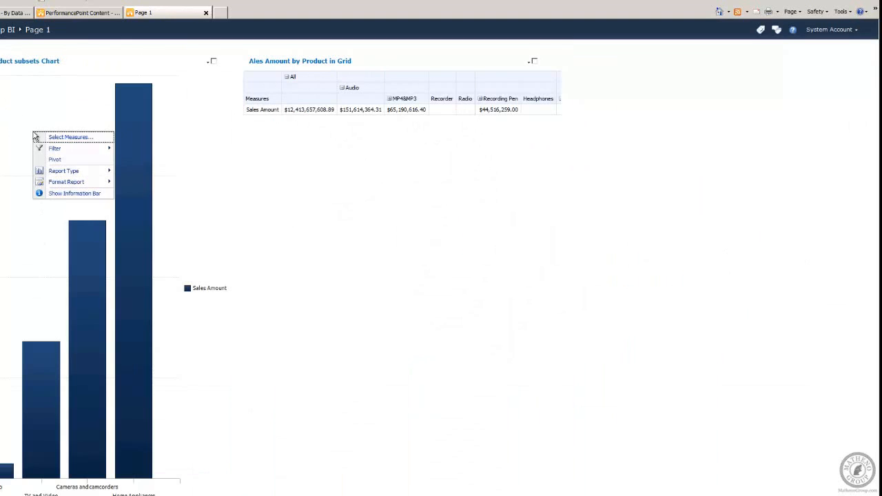
pyautogui.moveTo(74, 174)
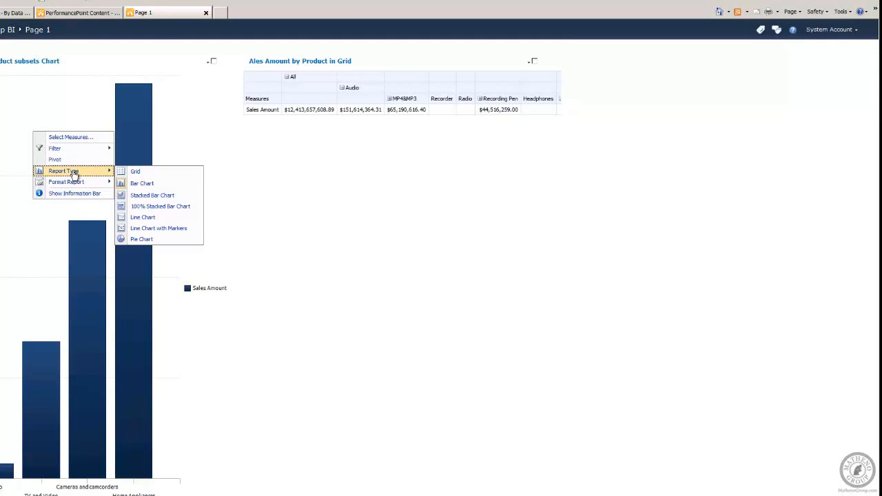
pyautogui.click(152, 230)
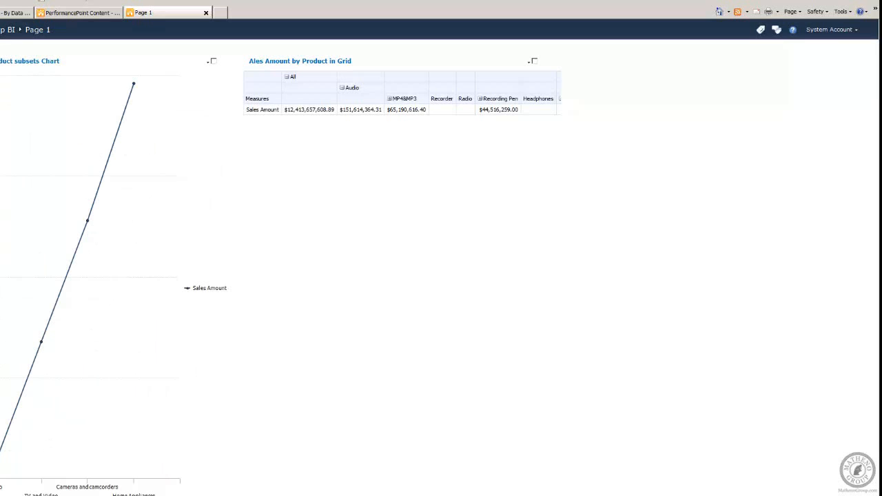
# Change the Product subsets chart's report type to Pie Chart.
pyautogui.rightClick(4, 159)
pyautogui.moveTo(19, 209)
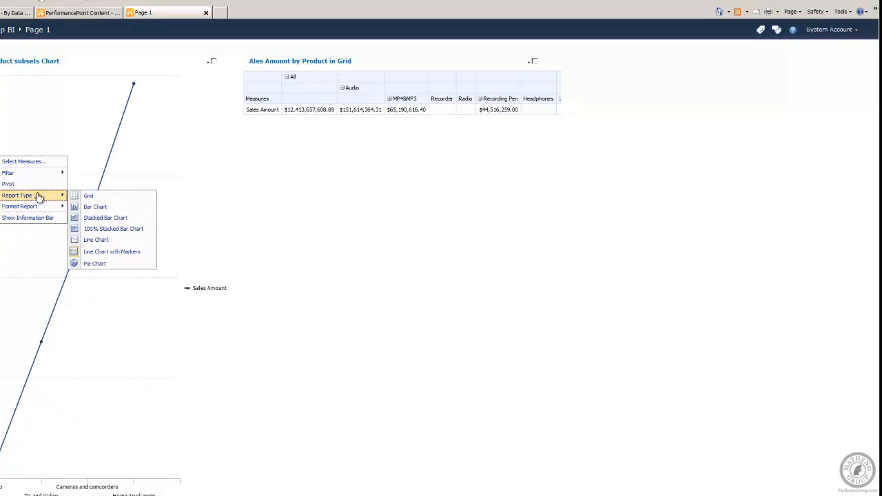
pyautogui.click(98, 263)
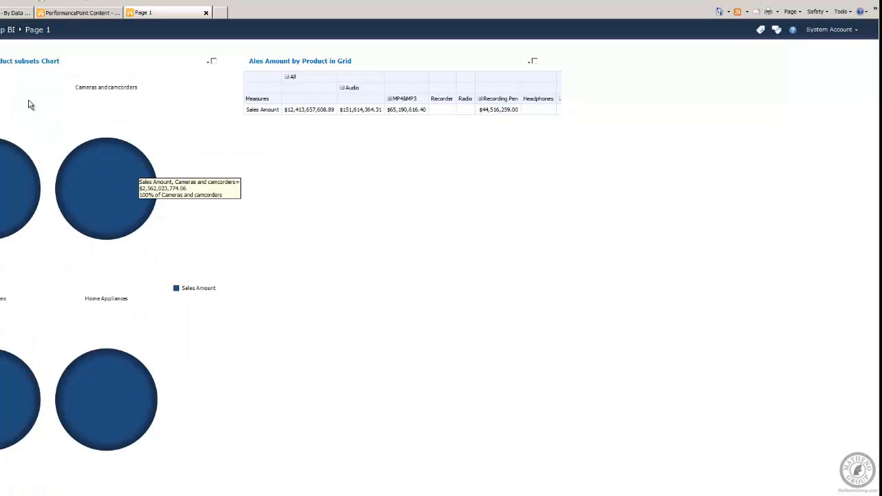
# Replace the Sales Amount measure with Sales Discount Amount in the Product subsets pie chart.
pyautogui.rightClick(106, 201)
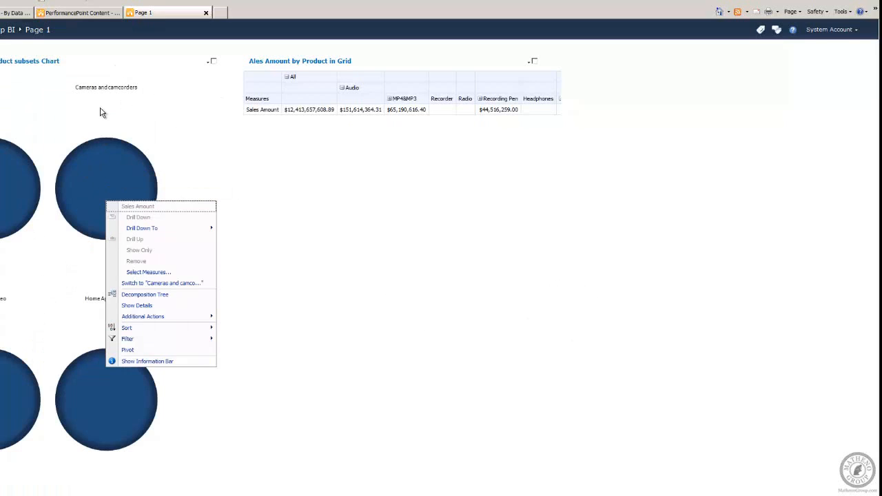
pyautogui.moveTo(153, 228)
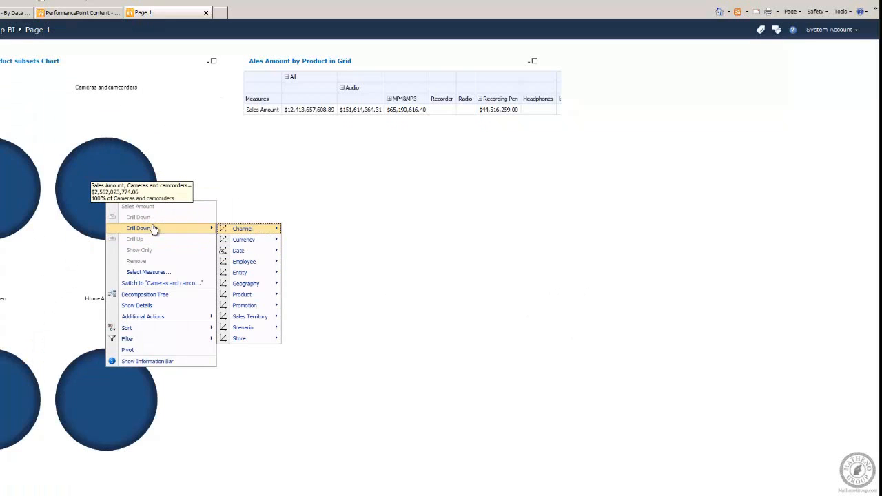
pyautogui.click(147, 272)
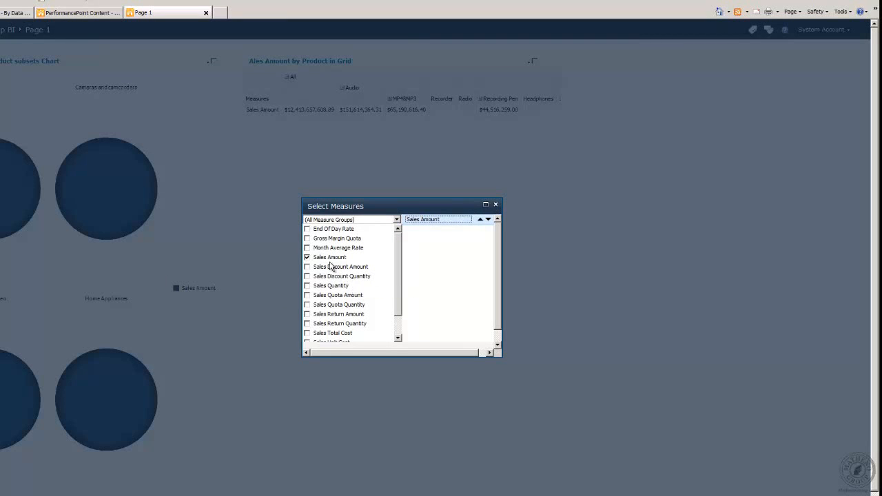
pyautogui.click(308, 268)
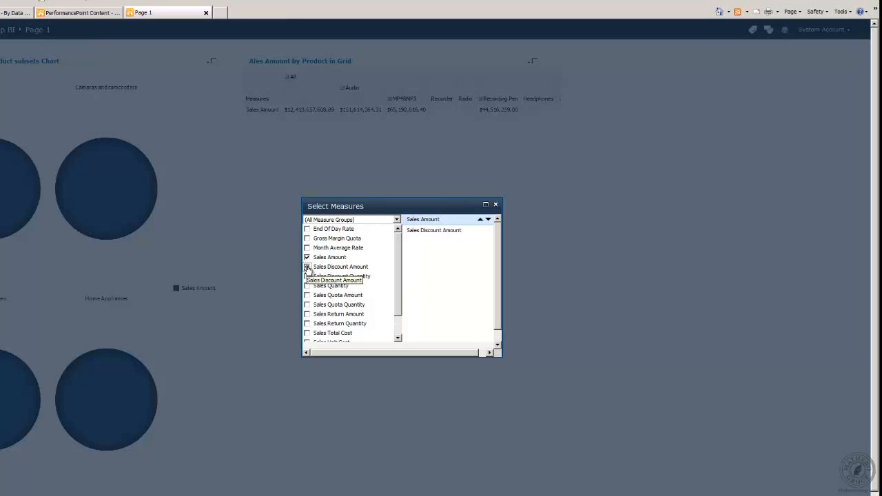
pyautogui.click(496, 205)
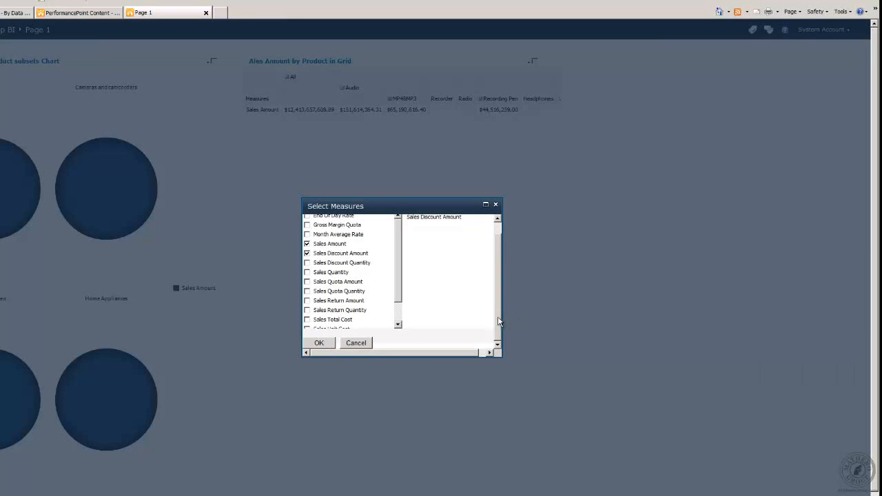
pyautogui.moveTo(498, 321); pyautogui.dragTo(501, 289)
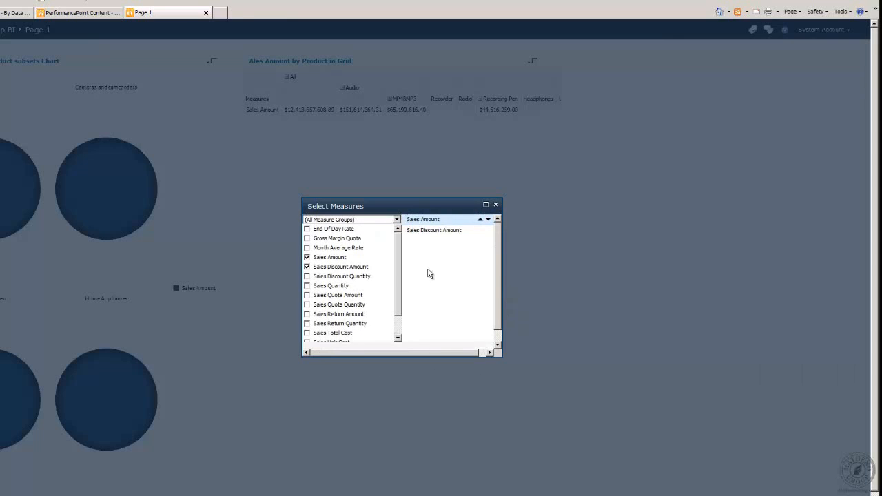
pyautogui.click(308, 257)
pyautogui.scroll(-2, 479, 297)
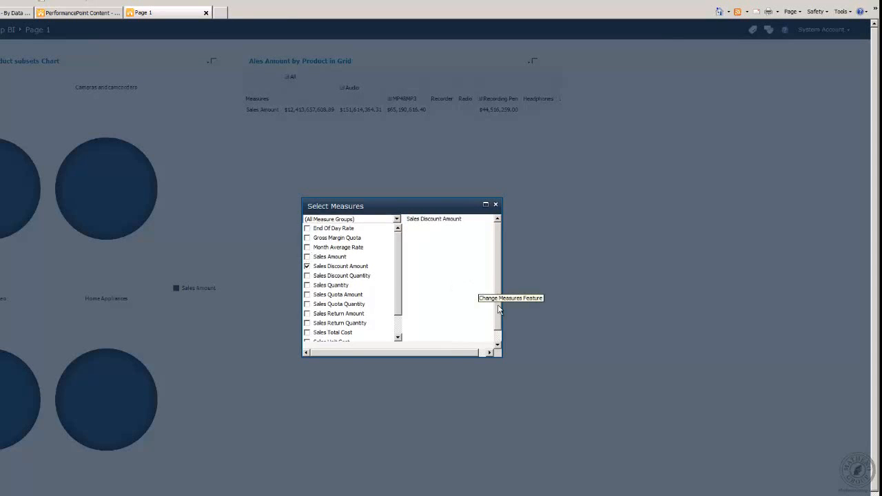
pyautogui.click(317, 342)
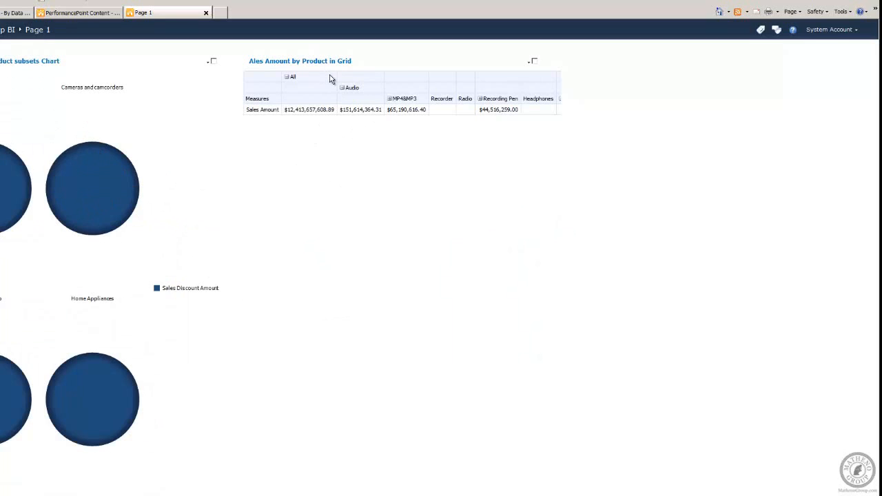
# Replace the Sales Amount measure with Sales Discount Amount in the Ales Amount by Product in Grid report.
pyautogui.rightClick(324, 80)
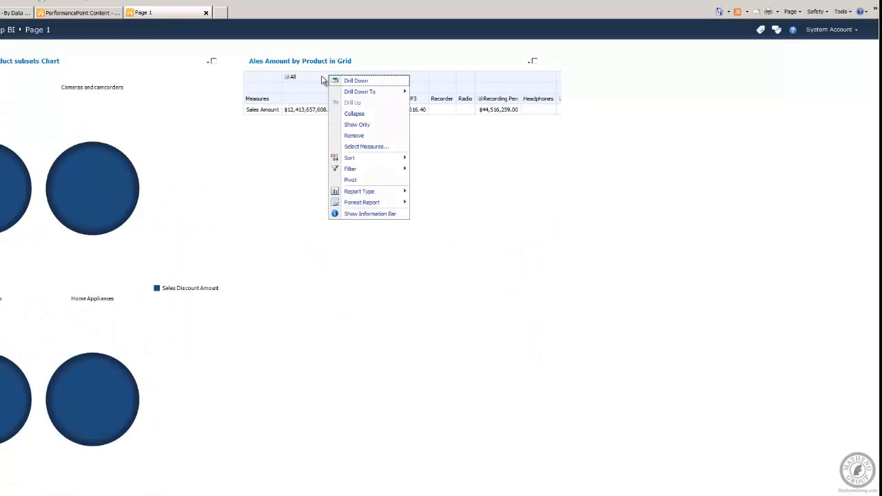
pyautogui.click(377, 148)
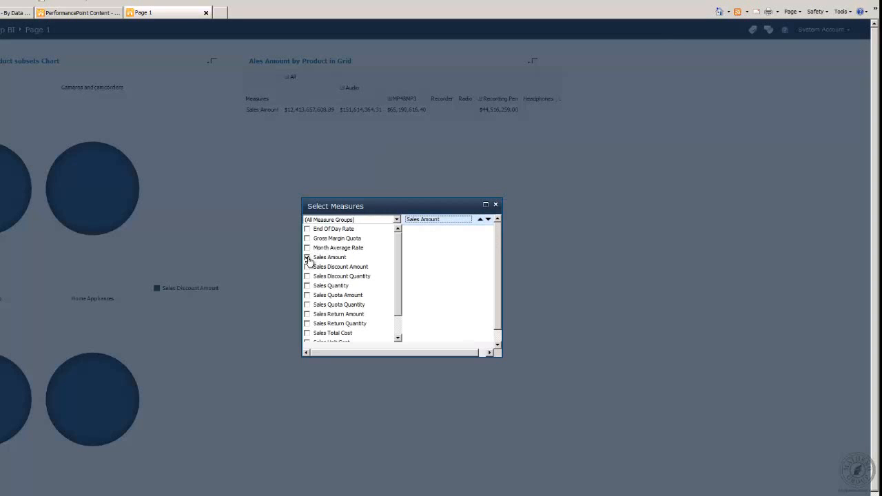
pyautogui.click(307, 258)
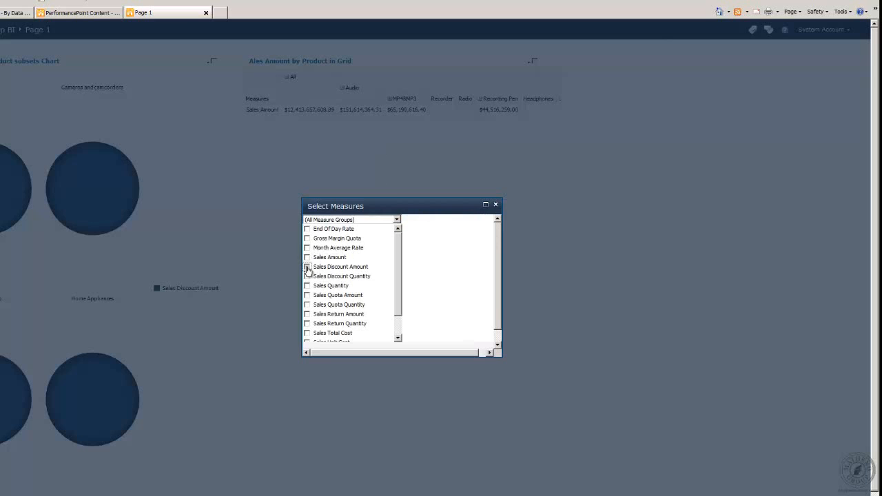
pyautogui.click(308, 268)
pyautogui.scroll(-3, 498, 311)
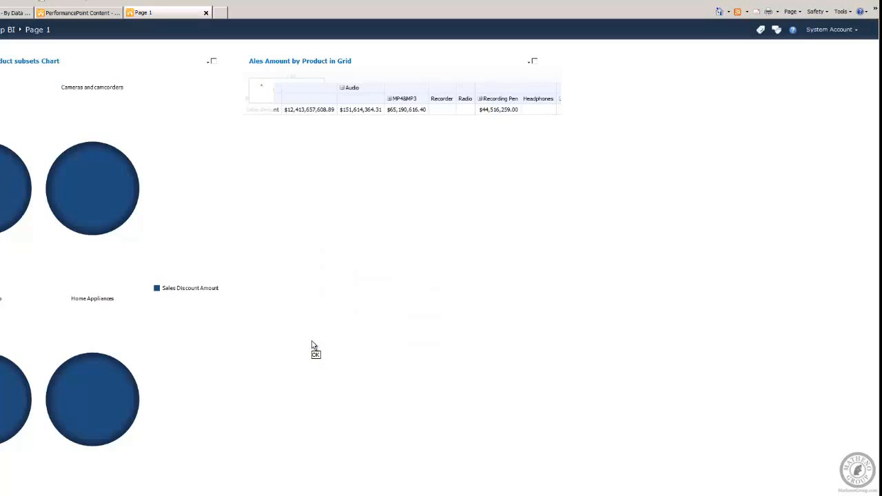
pyautogui.click(317, 345)
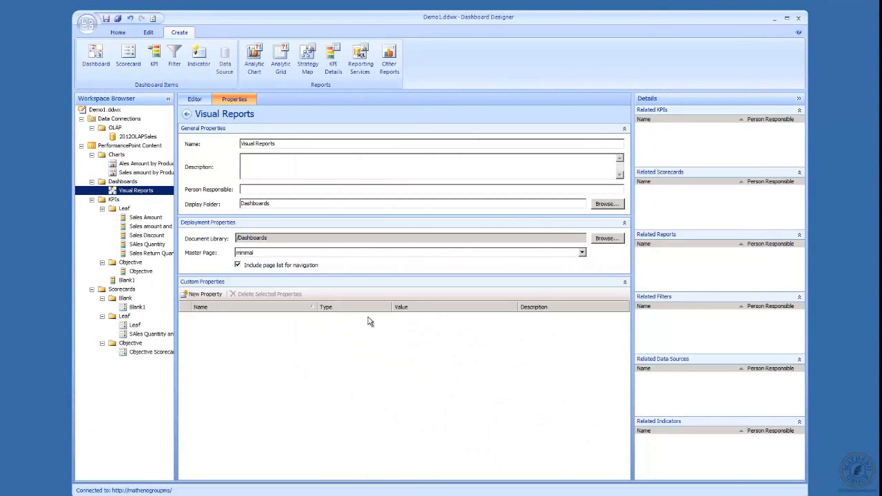
# View the Ales Amount by Product in Grid report in Dashboard Designer and return to the deployed dashboard in Internet Explorer.
pyautogui.click(137, 165)
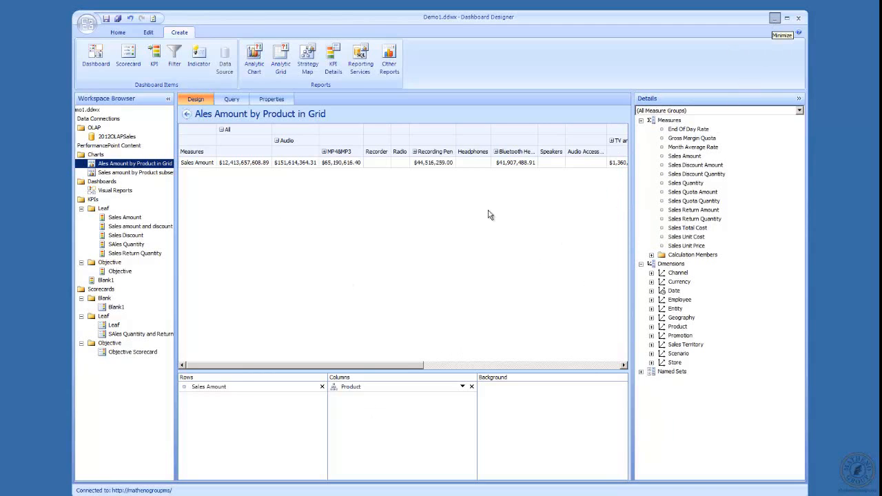
pyautogui.click(82, 495)
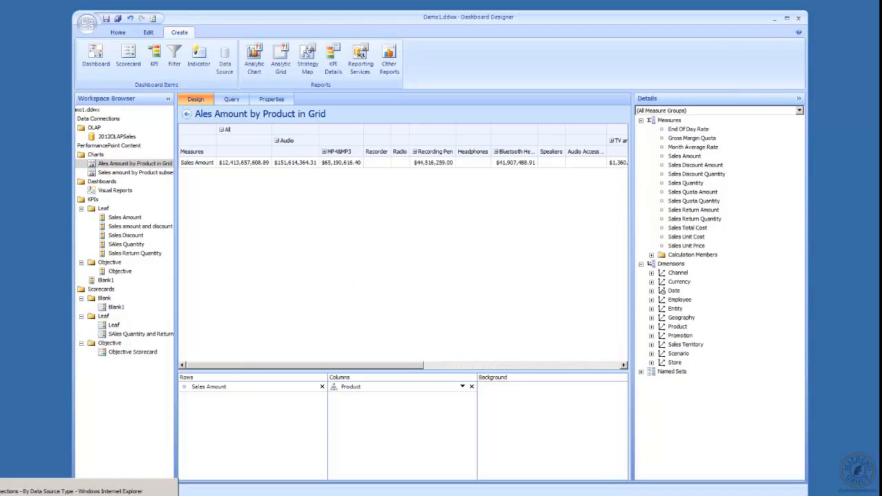
pyautogui.click(83, 491)
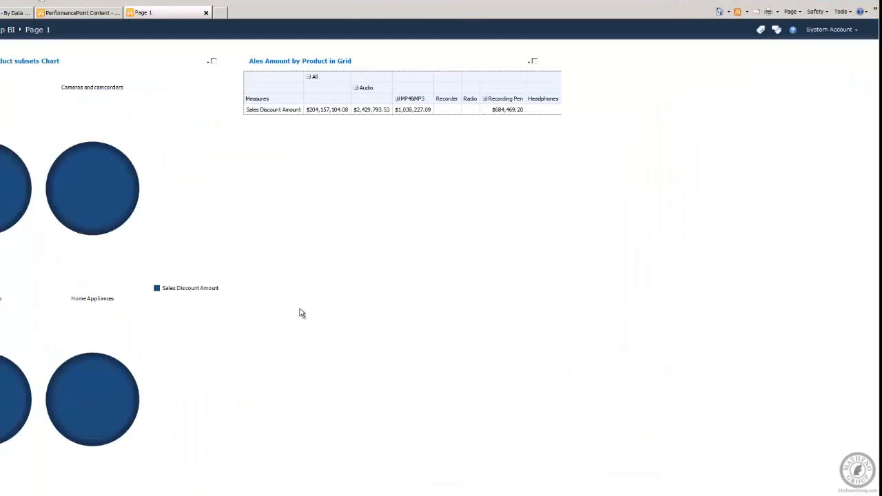
# Open a decomposition tree for the Cameras and camcorders pie and expand its Camcorders subcategory by product name.
pyautogui.rightClick(105, 186)
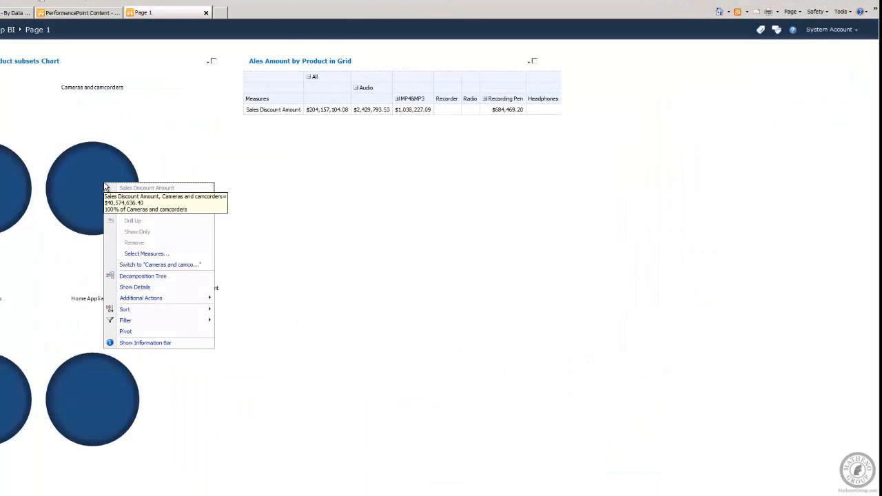
pyautogui.click(135, 276)
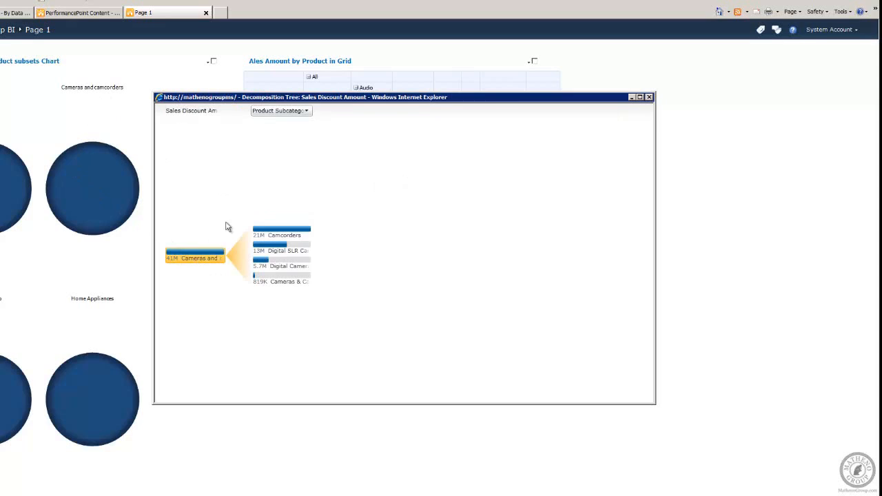
pyautogui.click(308, 112)
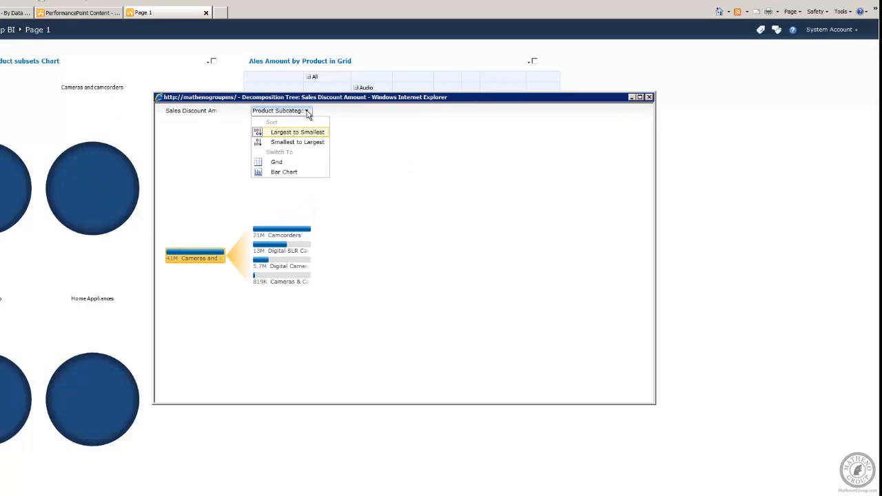
pyautogui.click(308, 112)
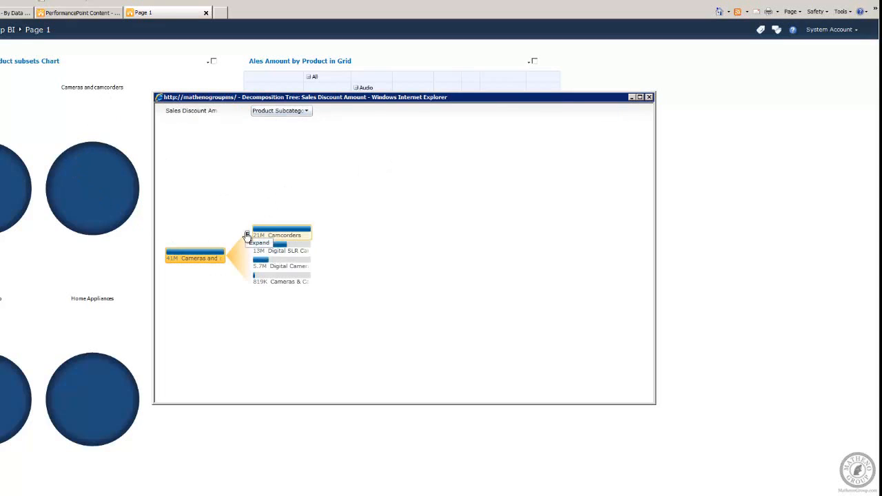
pyautogui.click(248, 235)
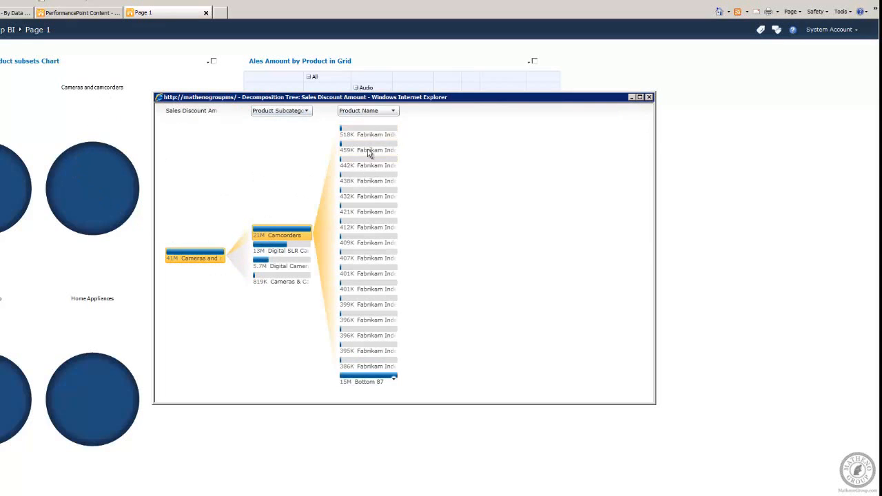
# Expand the Cameras and camcorders node by Continent Name from the Geography hierarchy.
pyautogui.moveTo(358, 215)
pyautogui.click(198, 259)
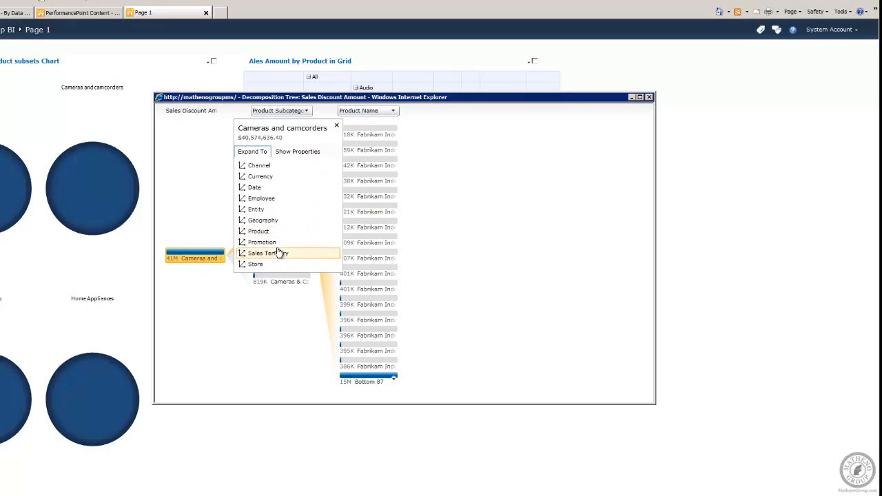
pyautogui.click(275, 220)
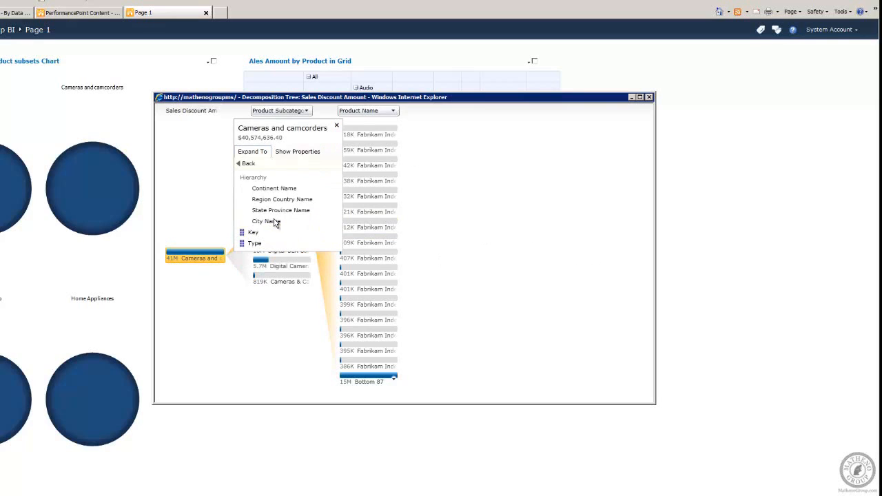
pyautogui.click(275, 190)
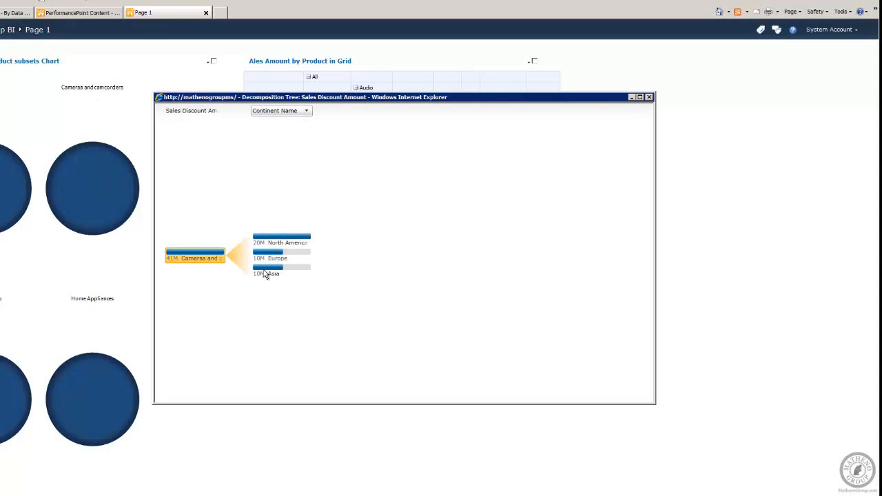
# Expand the Cameras and camcorders node by Fiscal Quarter from the Date dimension's Fiscal YQM hierarchy.
pyautogui.rightClick(200, 255)
pyautogui.click(191, 292)
pyautogui.rightClick(194, 265)
pyautogui.click(192, 257)
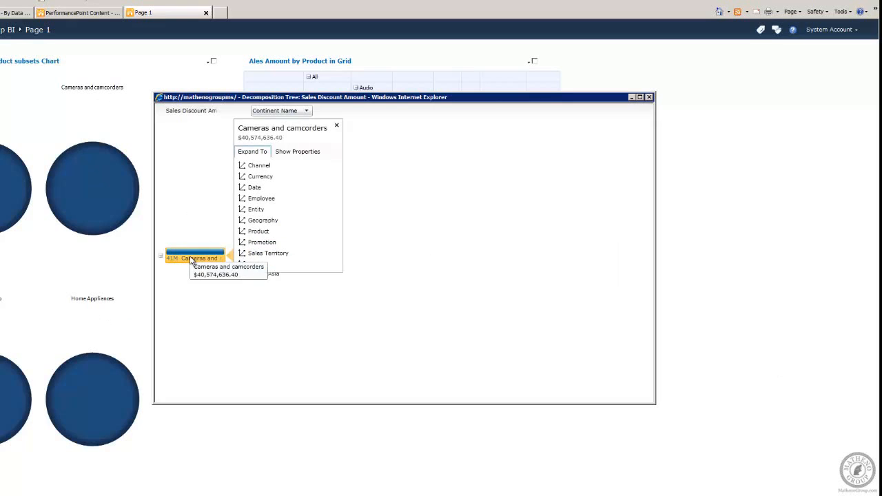
pyautogui.click(254, 189)
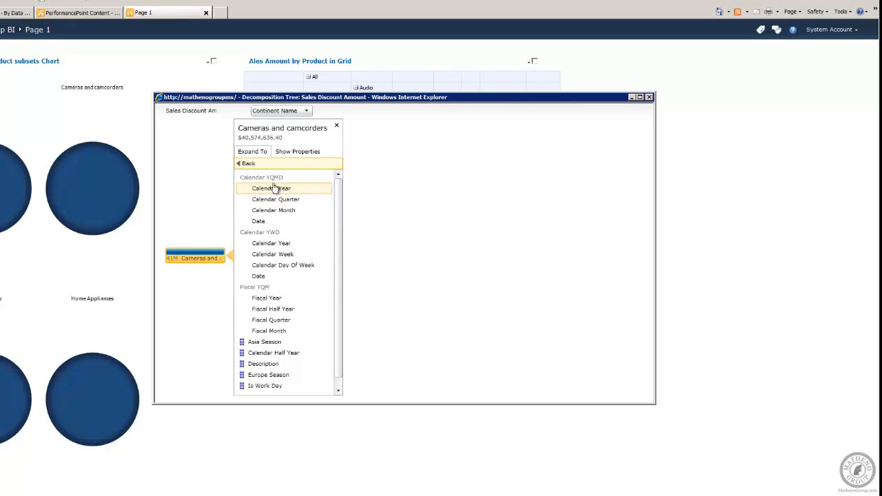
pyautogui.click(278, 322)
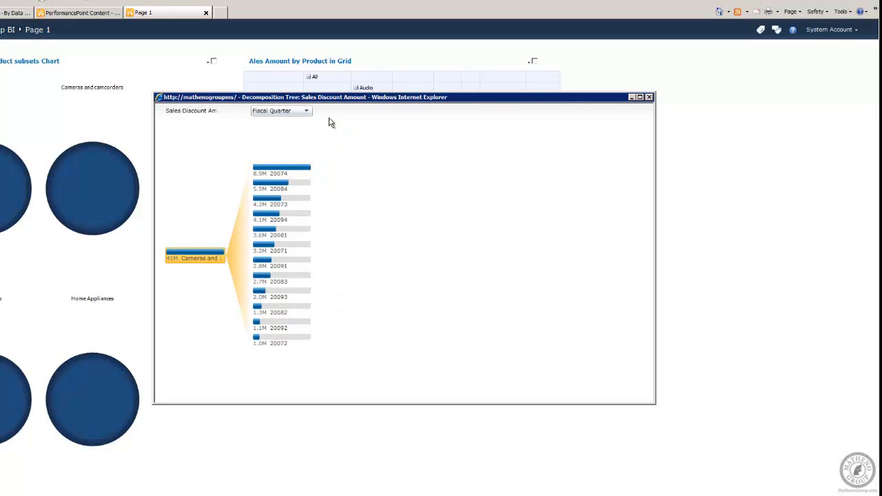
pyautogui.click(307, 112)
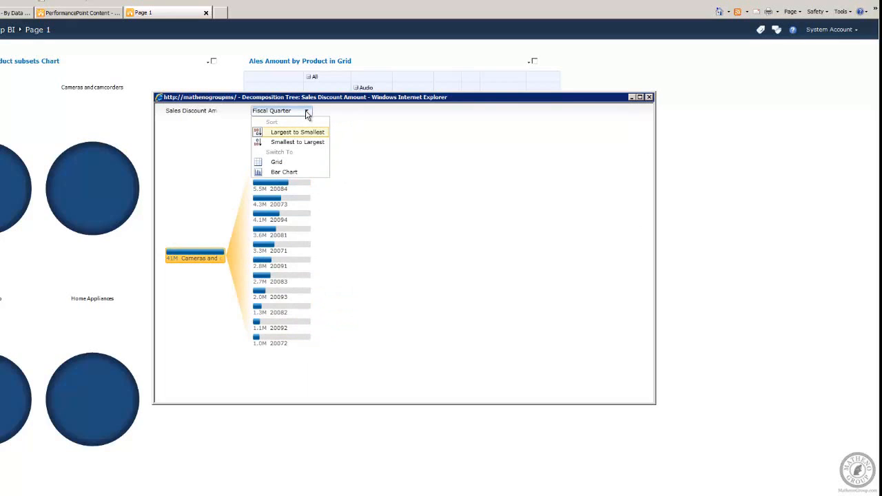
pyautogui.click(383, 141)
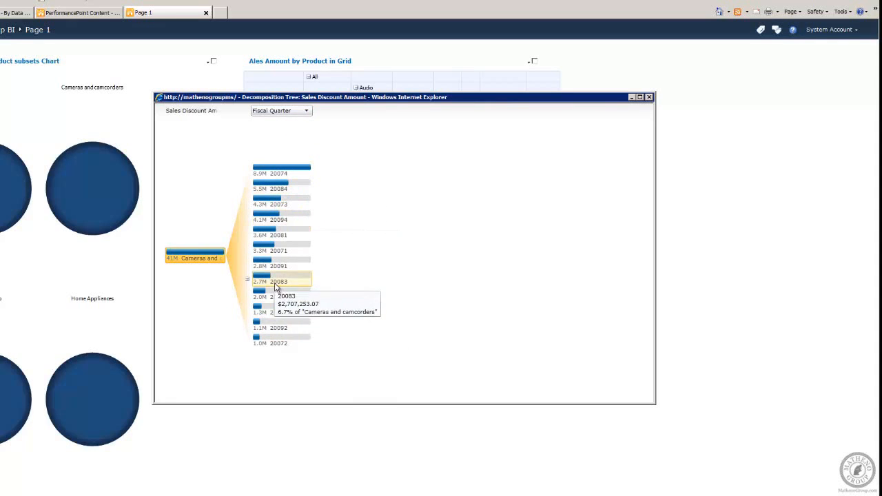
# Expand fiscal quarter 20092 to Employee Level 03 of the Employee dimension.
pyautogui.click(292, 334)
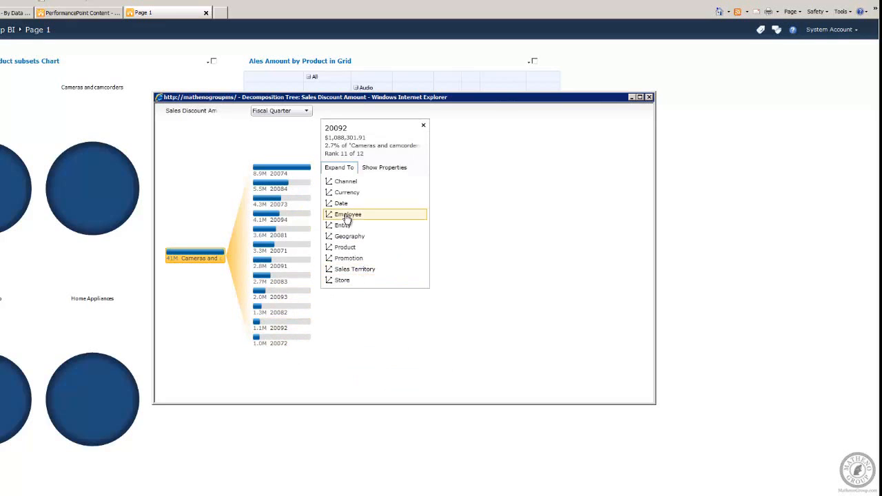
pyautogui.click(347, 215)
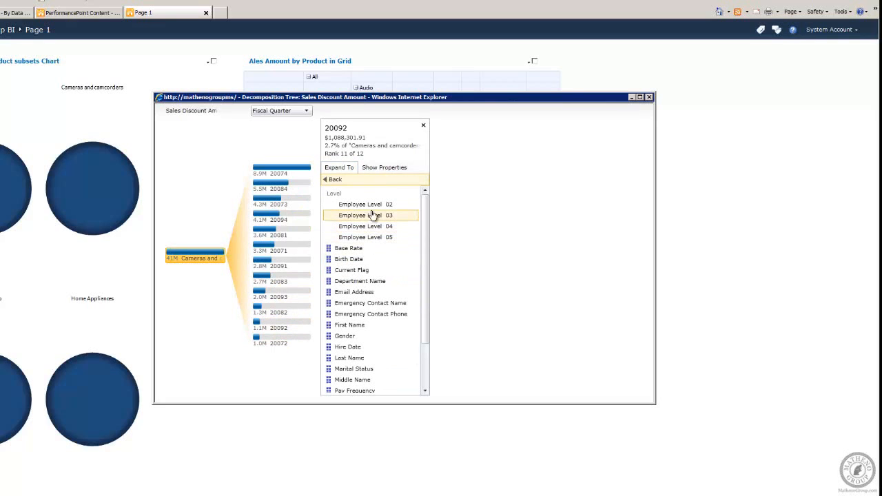
pyautogui.click(375, 217)
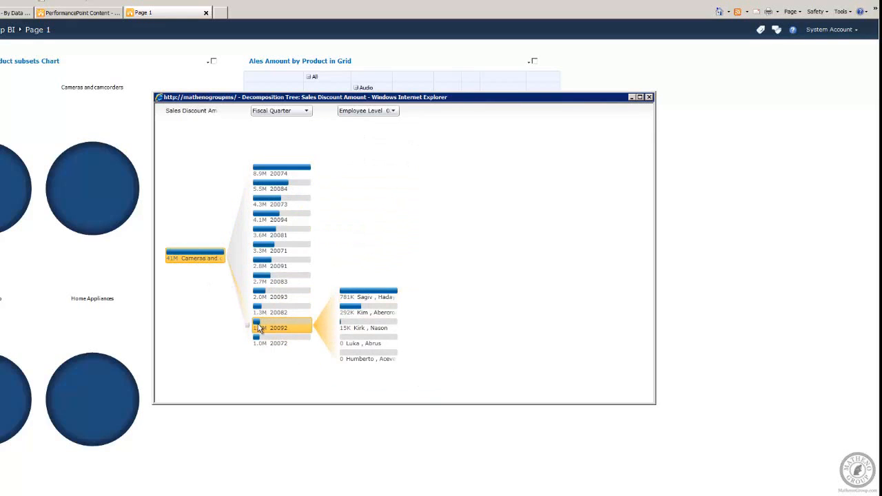
# Switch the employee level breakdown of quarter 20092 from the decomposition tree to a grid.
pyautogui.moveTo(272, 335)
pyautogui.click(394, 111)
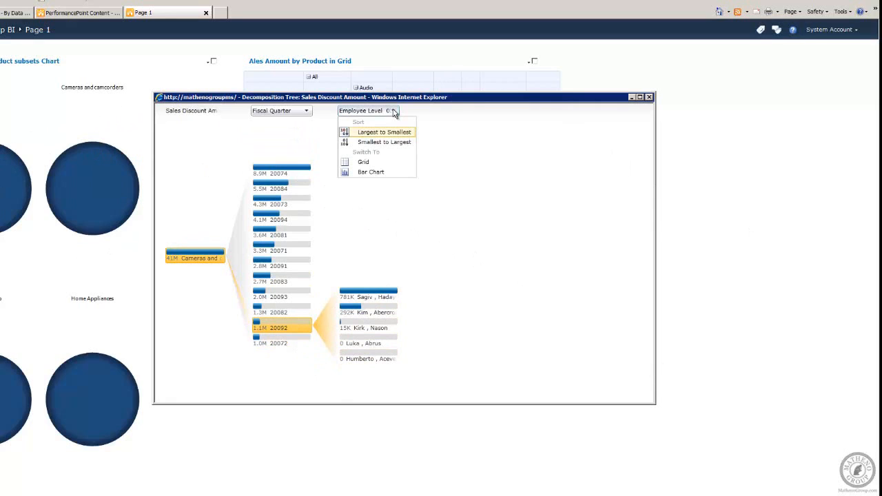
pyautogui.click(362, 163)
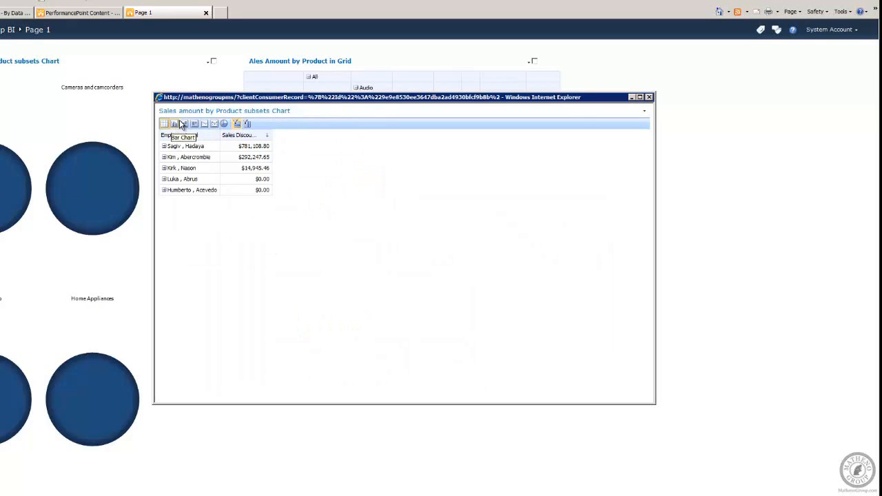
# Include empty rows in the employee grid and sort it by Sales Discount Amount from smallest to largest.
pyautogui.click(237, 124)
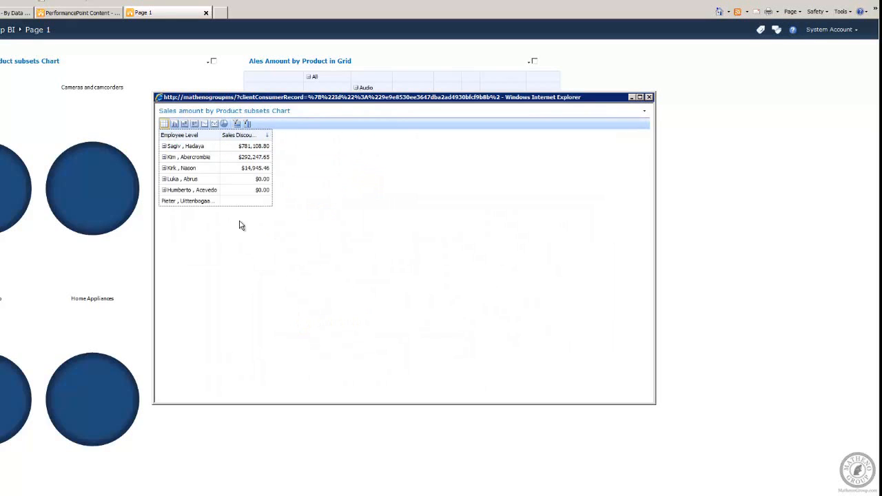
pyautogui.click(248, 126)
pyautogui.click(267, 136)
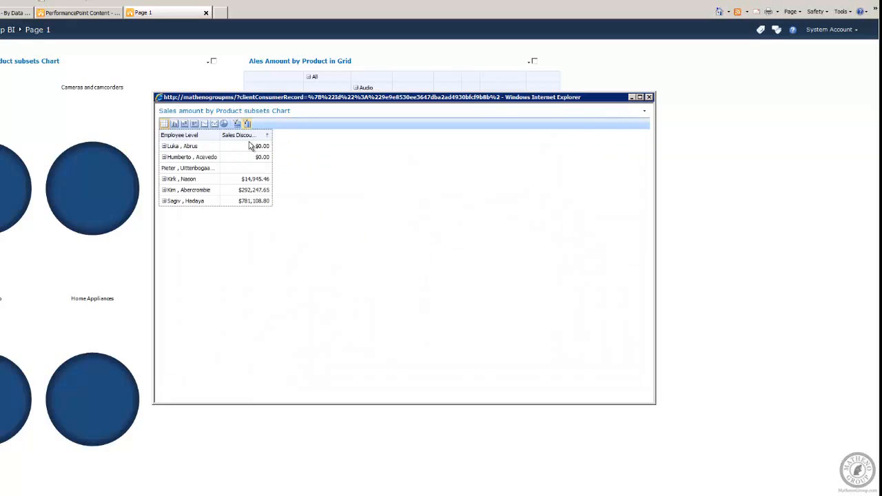